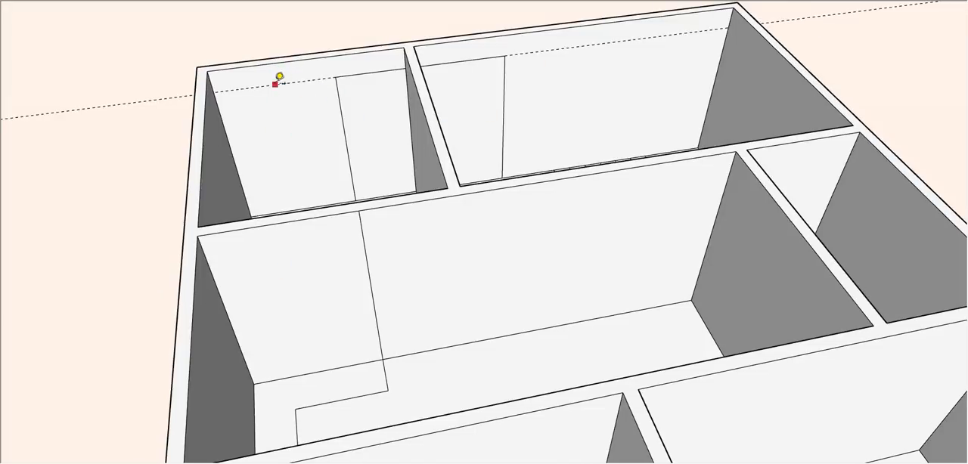
- Add a second horizontal guide lower on the front wall and draw a window rectangle between the two guides
{"action": "left_click", "coordinate": [274, 84]}
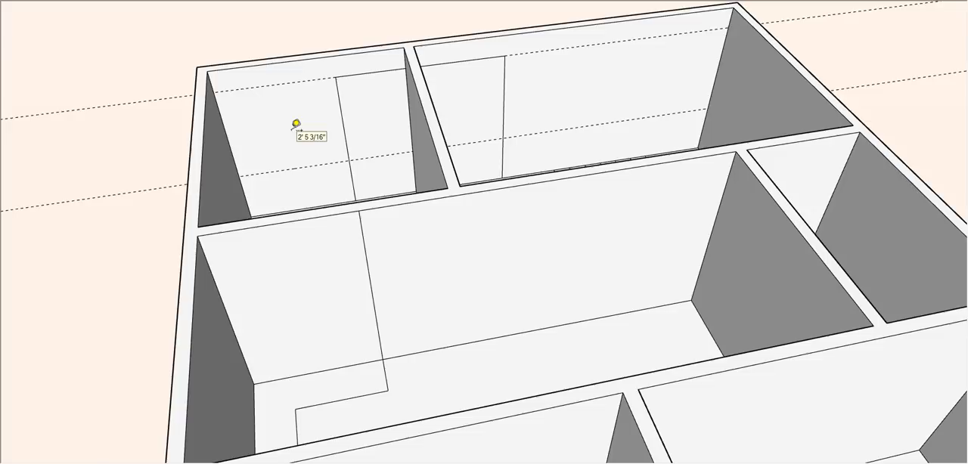
{"action": "left_click", "coordinate": [254, 174]}
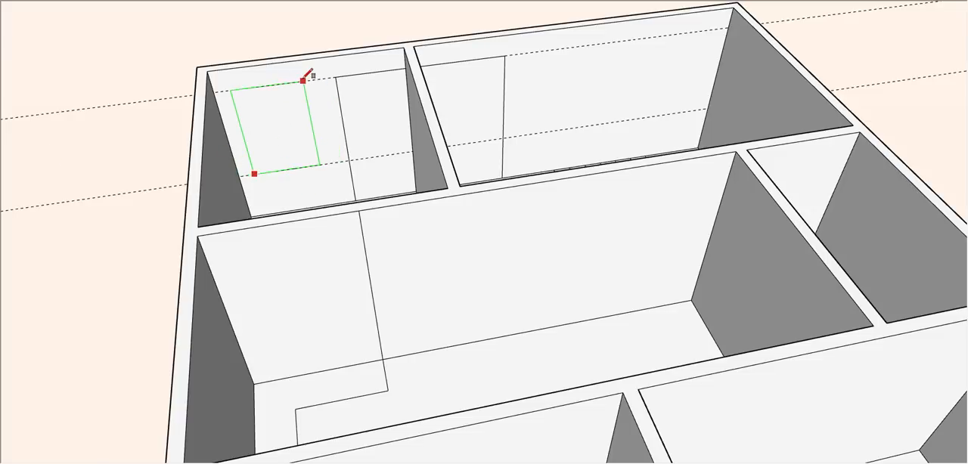
{"action": "left_click", "coordinate": [308, 77]}
- Try to push the window and door outlines through the front wall
{"action": "middle_click_drag", "start_coordinate": [308, 78], "coordinate": [548, 106]}
{"action": "scroll", "coordinate": [542, 112], "scroll_direction": "up", "scroll_amount": 3}
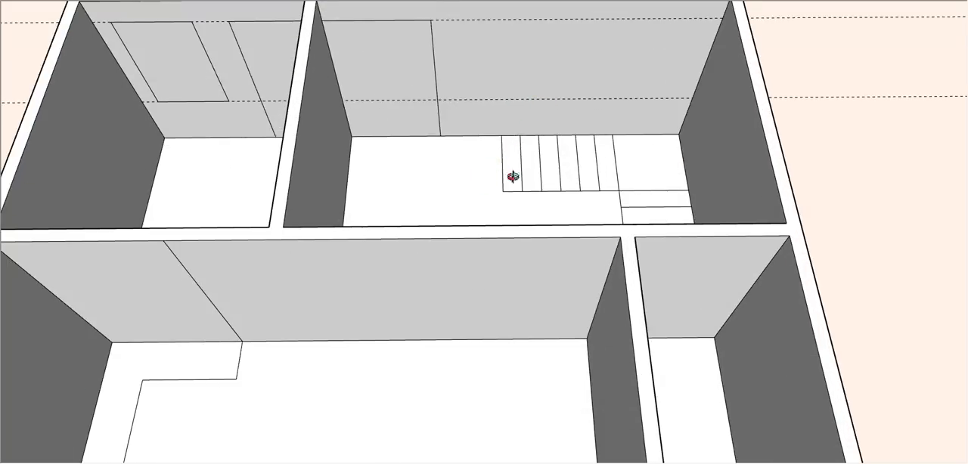
{"action": "mouse_move", "coordinate": [513, 177]}
{"action": "middle_mouse_down"}
{"action": "mouse_move", "coordinate": [893, 186]}
{"action": "mouse_move", "coordinate": [447, 187]}
{"action": "mouse_move", "coordinate": [470, 174]}
{"action": "middle_mouse_up"}
{"action": "scroll", "coordinate": [500, 117], "scroll_direction": "down", "scroll_amount": 4}
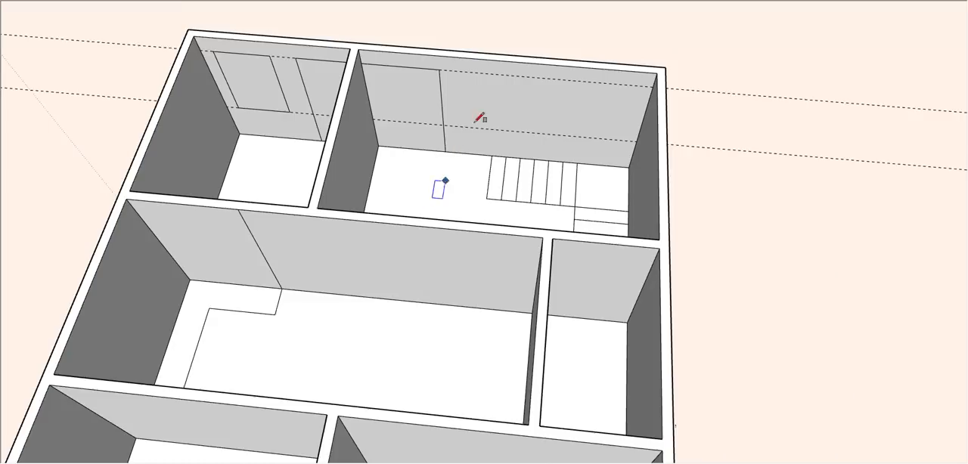
{"action": "scroll", "coordinate": [477, 113], "scroll_direction": "up", "scroll_amount": 4}
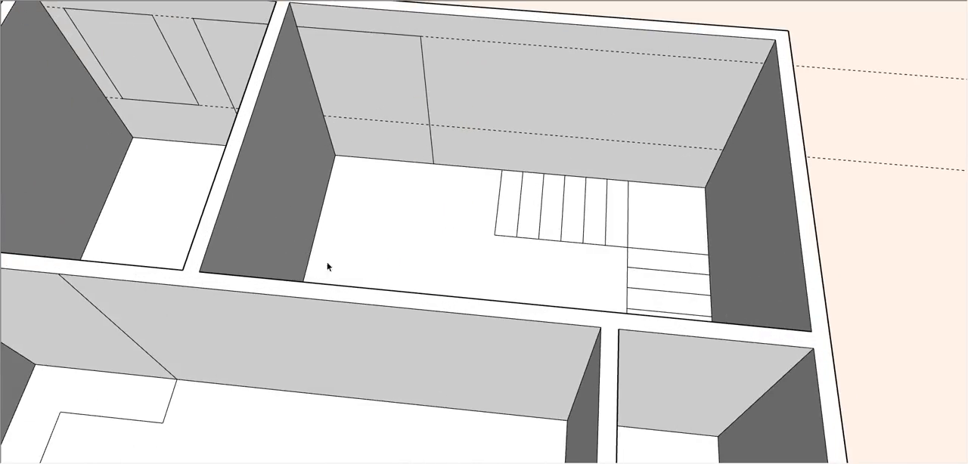
{"action": "scroll", "coordinate": [328, 268], "scroll_direction": "down", "scroll_amount": 2}
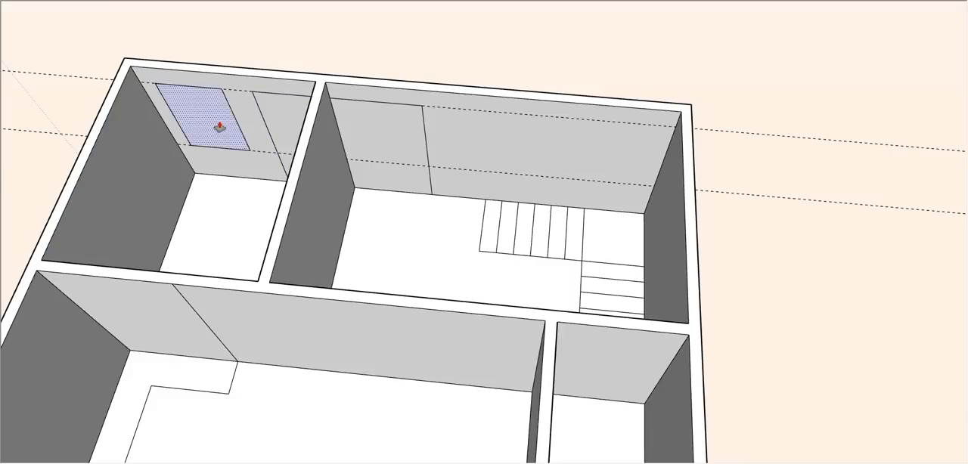
{"action": "left_click_drag", "start_coordinate": [220, 128], "coordinate": [285, 112]}
{"action": "left_click_drag", "start_coordinate": [376, 141], "coordinate": [385, 129]}
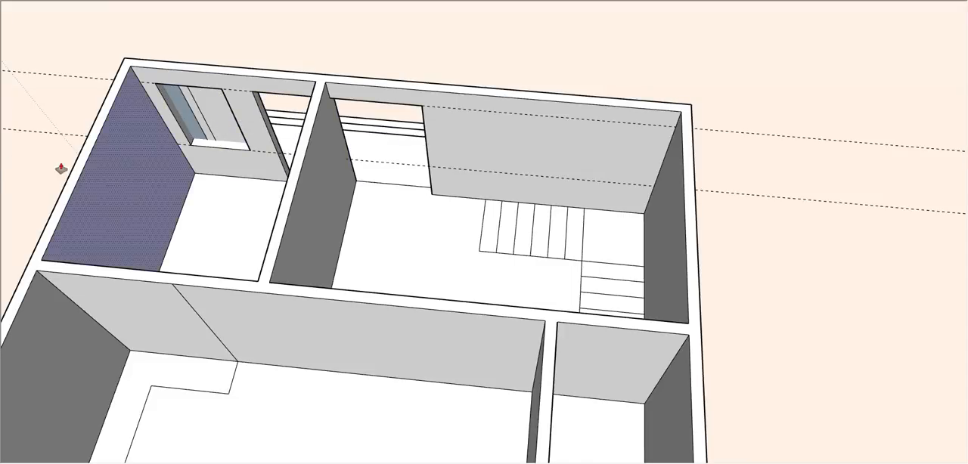
{"action": "middle_click_drag", "start_coordinate": [58, 162], "coordinate": [620, 81]}
{"action": "scroll", "coordinate": [632, 159], "scroll_direction": "down", "scroll_amount": 3}
{"action": "middle_click_drag", "start_coordinate": [644, 238], "coordinate": [689, 292]}
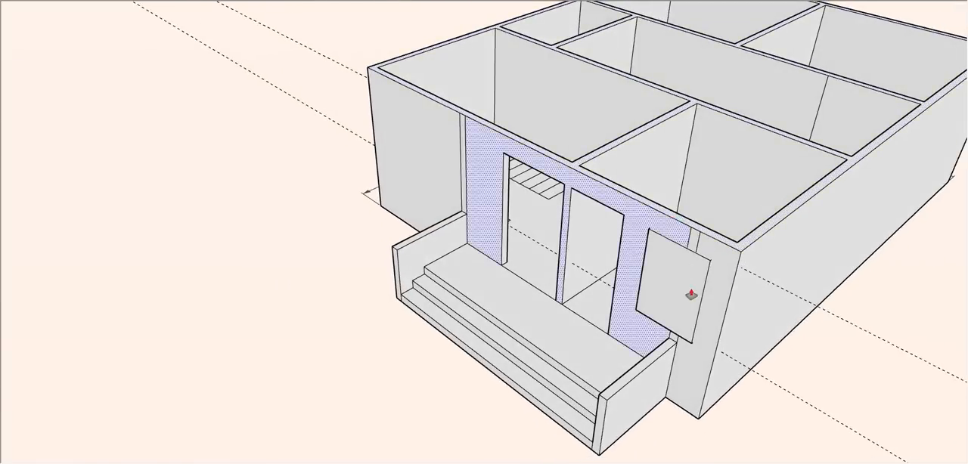
- Undo the opening cuts made in the front wall
{"action": "scroll", "coordinate": [696, 310], "scroll_direction": "up", "scroll_amount": 4}
{"action": "key", "text": "ctrl+z"}
{"action": "key", "text": "ctrl+z"}
{"action": "key", "text": "ctrl+z"}
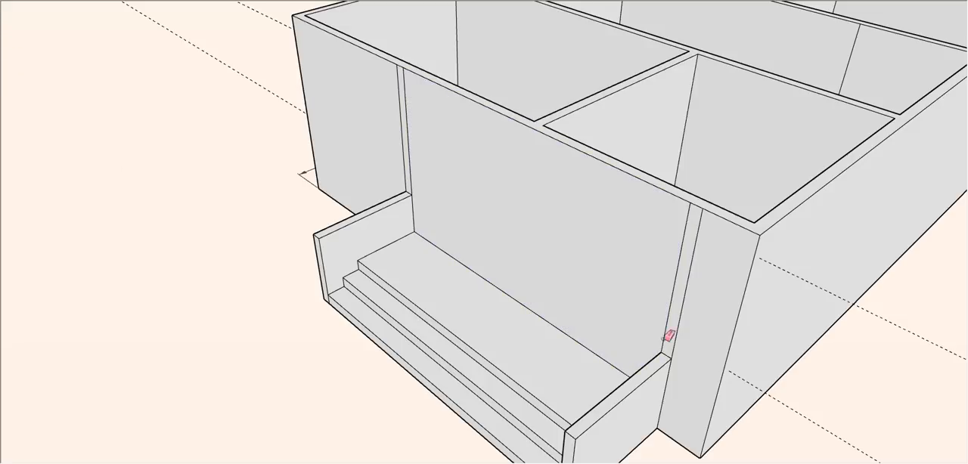
- Erase the leftover vertical edges at both ends of the porch on the exterior front wall
{"action": "left_click_drag", "start_coordinate": [669, 337], "coordinate": [669, 286]}
{"action": "mouse_move", "coordinate": [395, 137]}
{"action": "left_mouse_down"}
{"action": "mouse_move", "coordinate": [427, 137]}
{"action": "mouse_move", "coordinate": [406, 130]}
{"action": "left_mouse_up"}
- Push the window and both door outlines through the front wall to cut the openings
{"action": "middle_click_drag", "start_coordinate": [683, 237], "coordinate": [289, 234]}
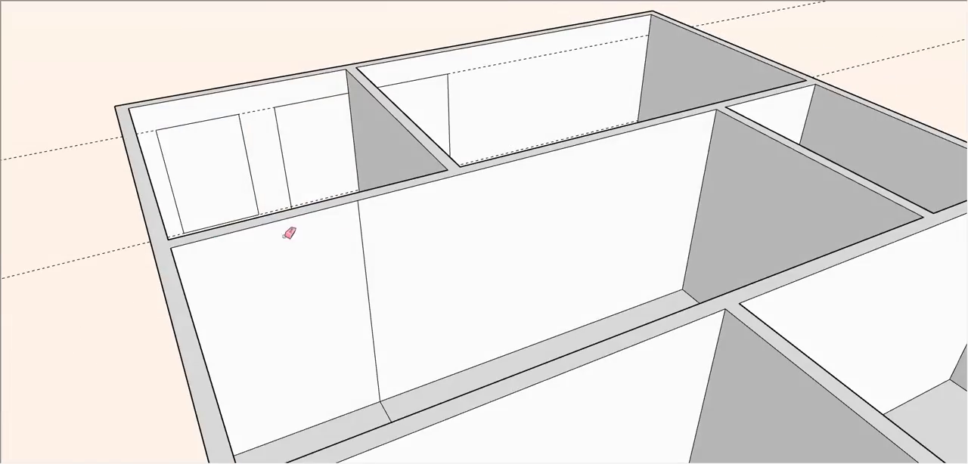
{"action": "key", "text": "p"}
{"action": "middle_click_drag", "start_coordinate": [314, 151], "coordinate": [329, 255]}
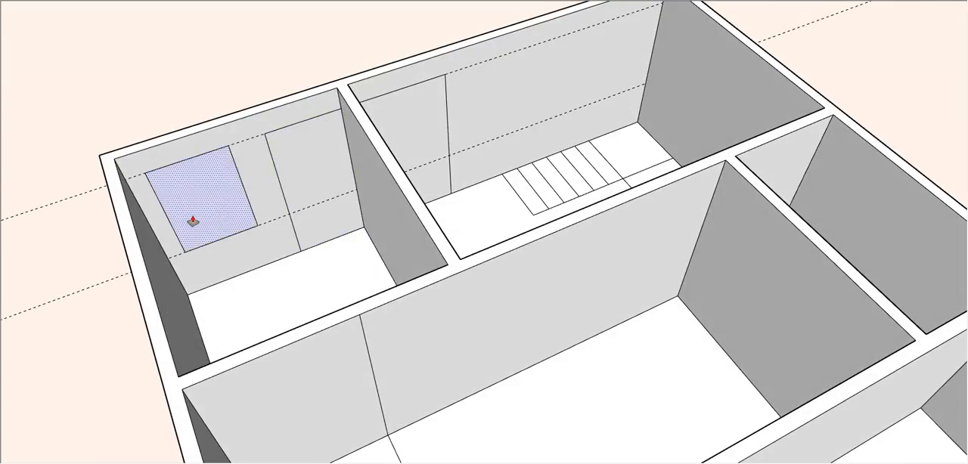
{"action": "left_click_drag", "start_coordinate": [192, 220], "coordinate": [218, 200]}
{"action": "left_click_drag", "start_coordinate": [314, 194], "coordinate": [323, 180]}
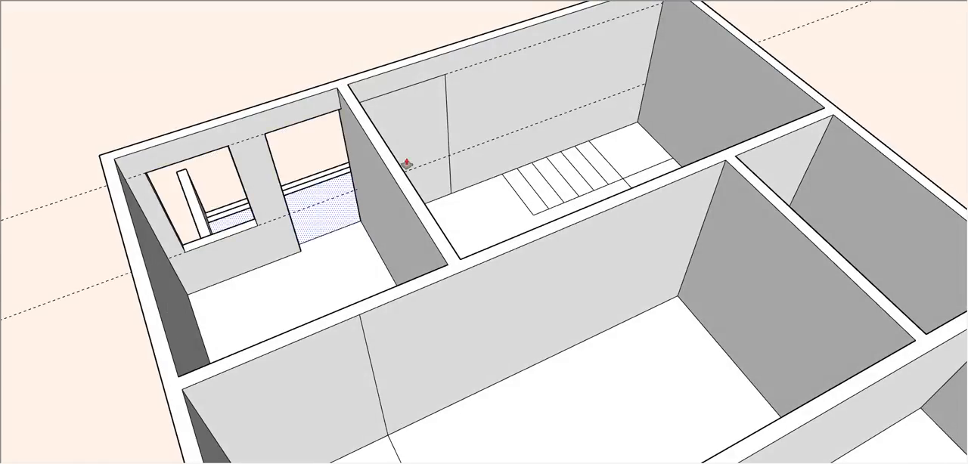
{"action": "left_click_drag", "start_coordinate": [407, 142], "coordinate": [411, 104]}
- Examine the front wall openings and the room layout from several sides
{"action": "scroll", "coordinate": [411, 103], "scroll_direction": "down", "scroll_amount": 2}
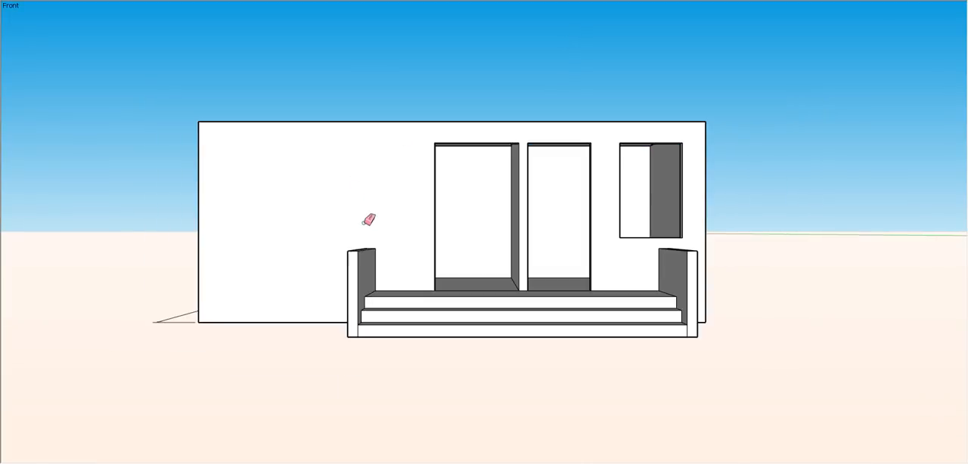
{"action": "scroll", "coordinate": [367, 218], "scroll_direction": "up", "scroll_amount": 3}
{"action": "middle_click_drag", "start_coordinate": [525, 162], "coordinate": [558, 235]}
{"action": "scroll", "coordinate": [557, 235], "scroll_direction": "down", "scroll_amount": 4}
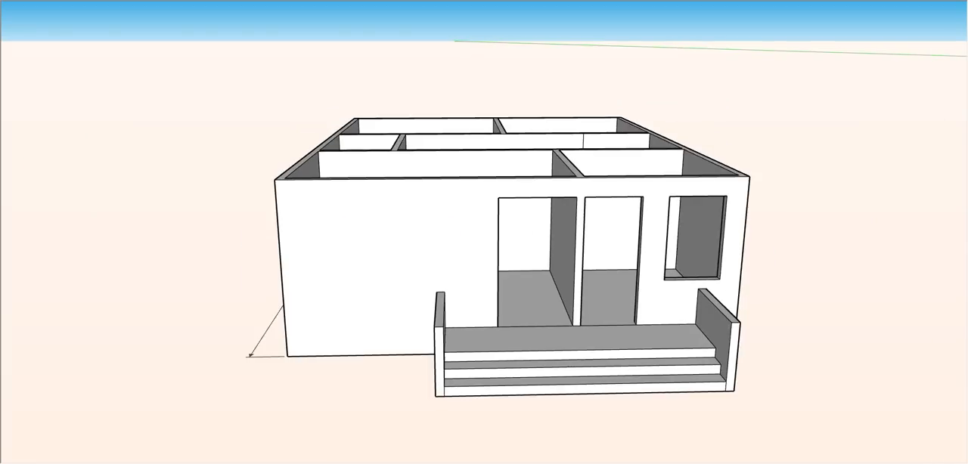
{"action": "middle_click_drag", "start_coordinate": [279, 265], "coordinate": [566, 389]}
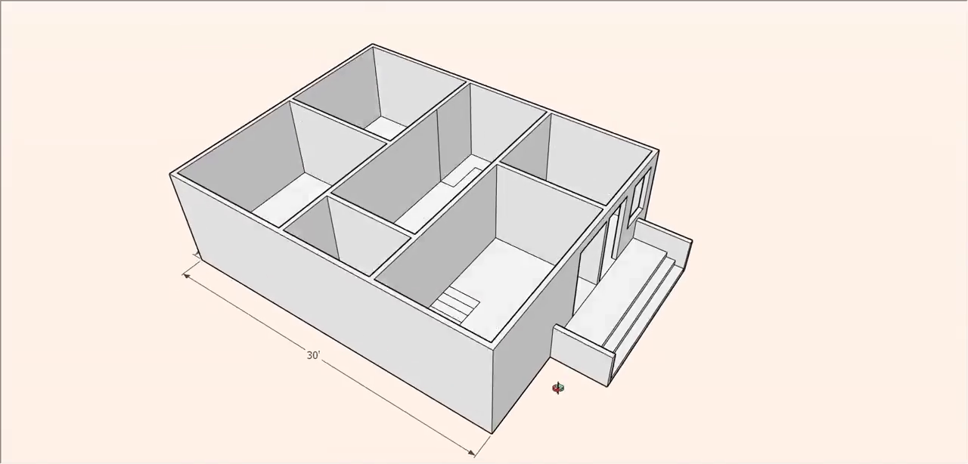
{"action": "scroll", "coordinate": [400, 124], "scroll_direction": "up", "scroll_amount": 5}
{"action": "scroll", "coordinate": [631, 168], "scroll_direction": "down", "scroll_amount": 2}
{"action": "middle_click_drag", "start_coordinate": [631, 169], "coordinate": [465, 126]}
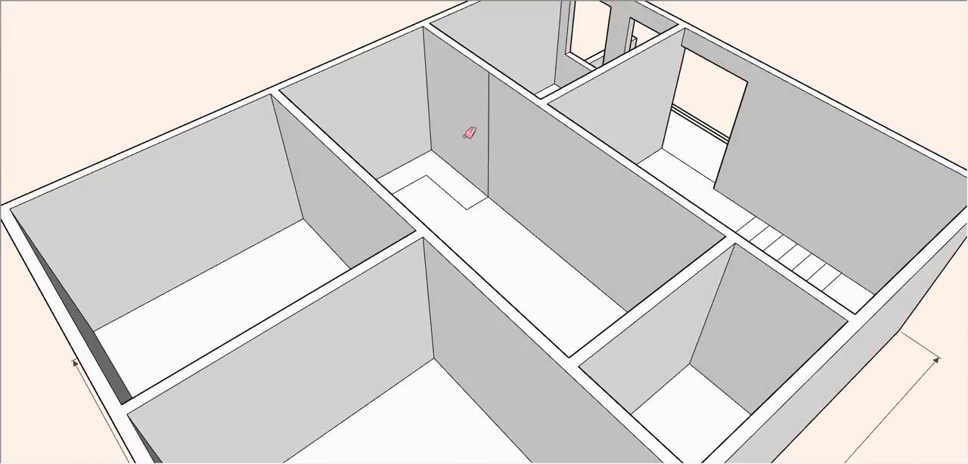
- Draw a door outline from the floor corner on the stair room's long inner wall and push it through
{"action": "mouse_move", "coordinate": [560, 200]}
{"action": "middle_mouse_down"}
{"action": "mouse_move", "coordinate": [552, 287]}
{"action": "mouse_move", "coordinate": [479, 253]}
{"action": "middle_mouse_up"}
{"action": "scroll", "coordinate": [484, 272], "scroll_direction": "up", "scroll_amount": 3}
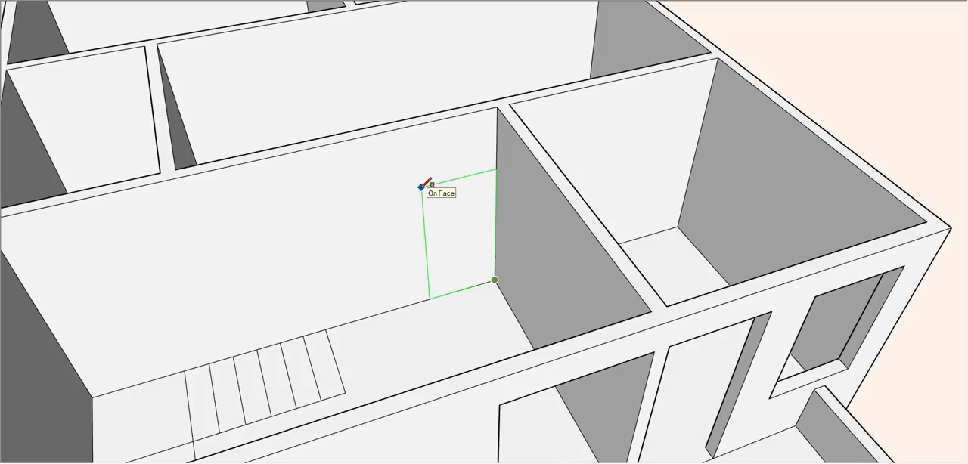
{"action": "key", "text": "Return"}
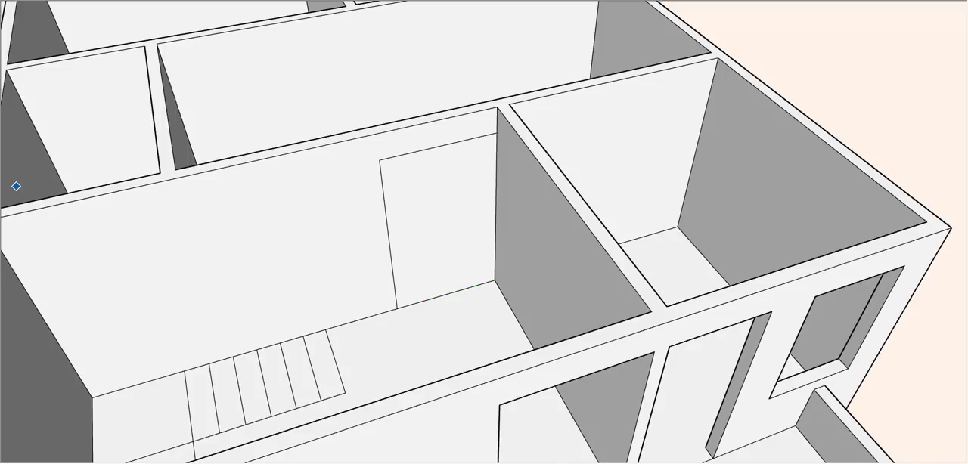
{"action": "key", "text": "p"}
{"action": "left_click", "coordinate": [413, 240]}
{"action": "left_click", "coordinate": [421, 228]}
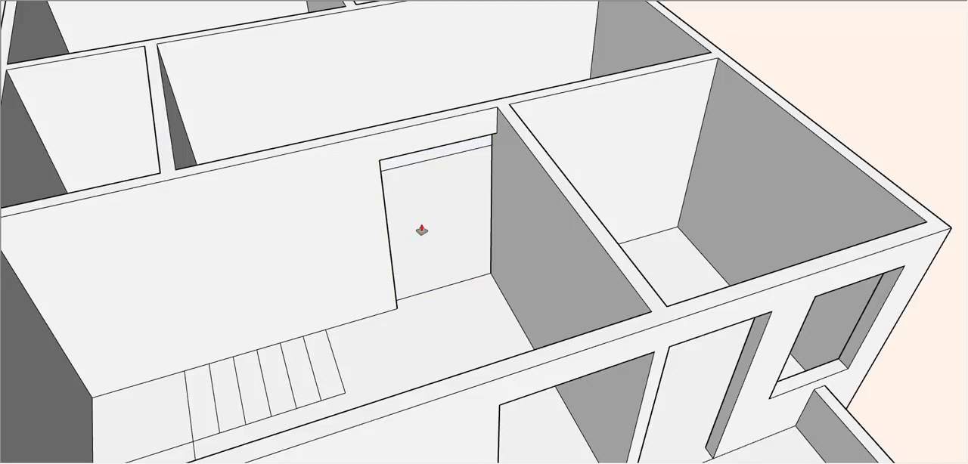
- Draw a door outline from the inner floor corner on the partition between the front room and stair room, and push it through
{"action": "scroll", "coordinate": [420, 227], "scroll_direction": "down", "scroll_amount": 2}
{"action": "middle_click_drag", "start_coordinate": [371, 217], "coordinate": [593, 293]}
{"action": "middle_click_drag", "start_coordinate": [714, 270], "coordinate": [385, 249]}
{"action": "scroll", "coordinate": [505, 286], "scroll_direction": "up", "scroll_amount": 3}
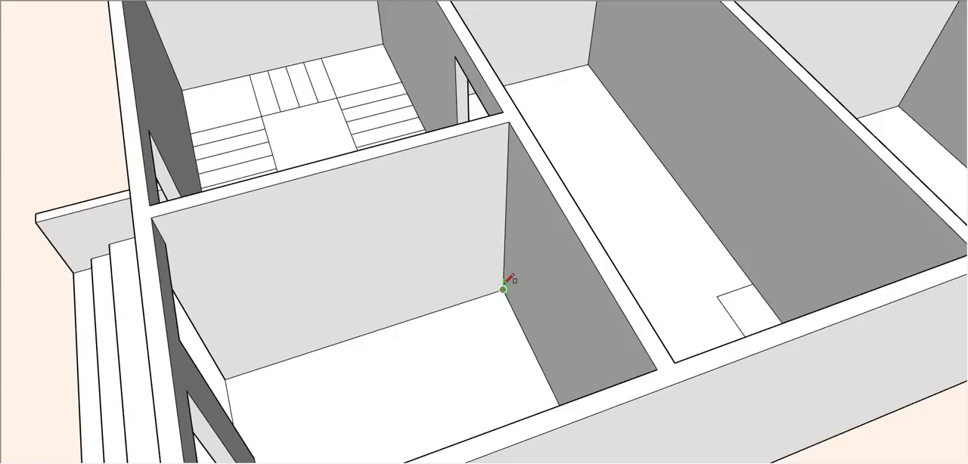
{"action": "left_click", "coordinate": [504, 289]}
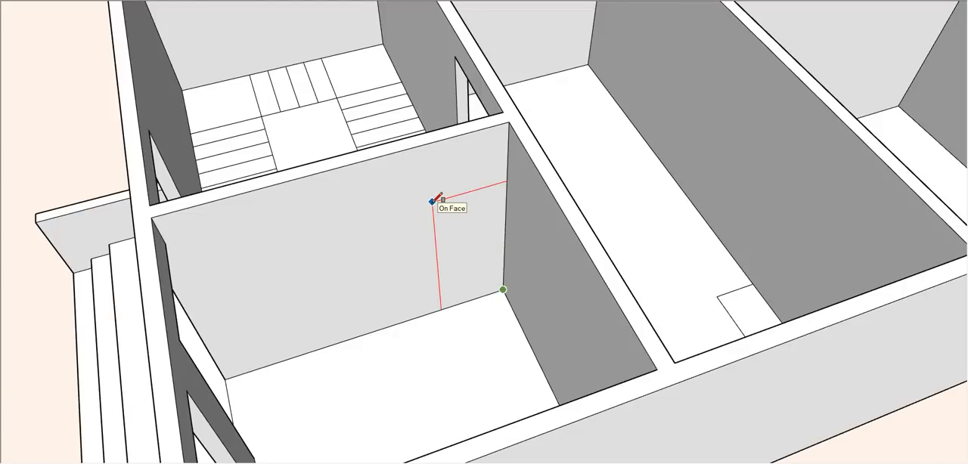
{"action": "key", "text": "Return"}
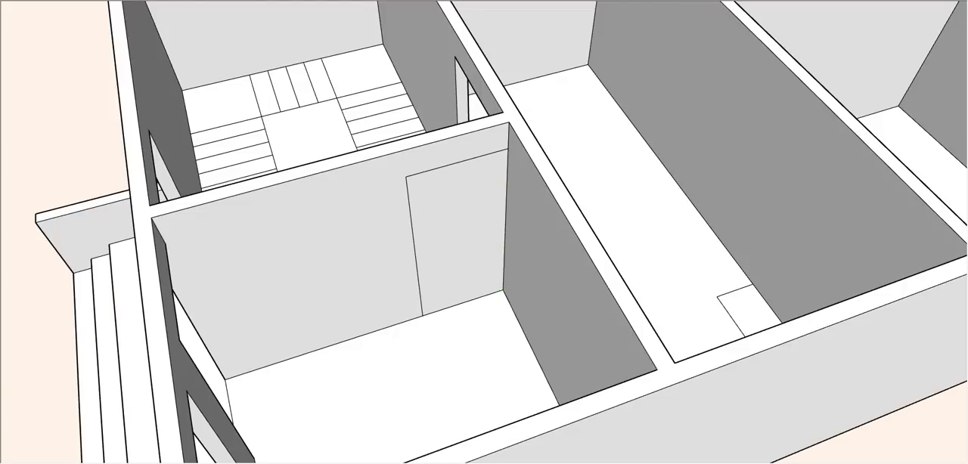
{"action": "left_click", "coordinate": [447, 235]}
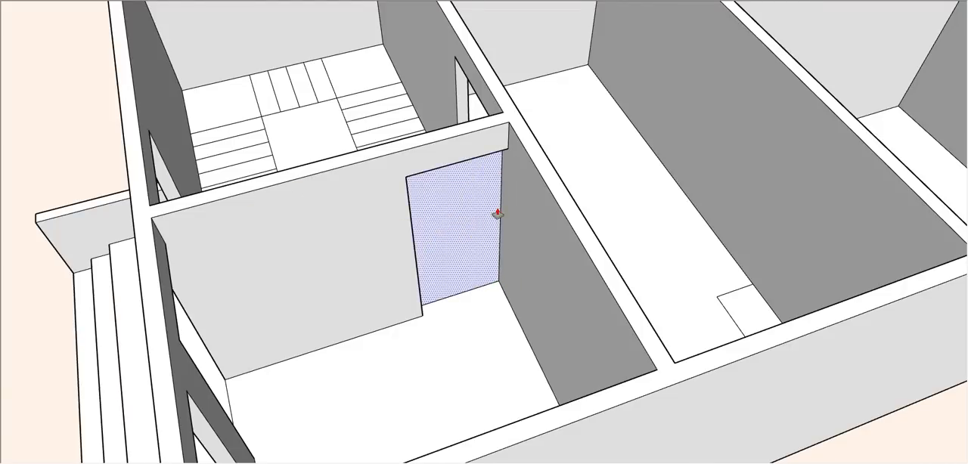
- Delete the leftover door face on the stair room side of the partition
{"action": "scroll", "coordinate": [499, 214], "scroll_direction": "down", "scroll_amount": 2}
{"action": "middle_click_drag", "start_coordinate": [411, 243], "coordinate": [785, 281]}
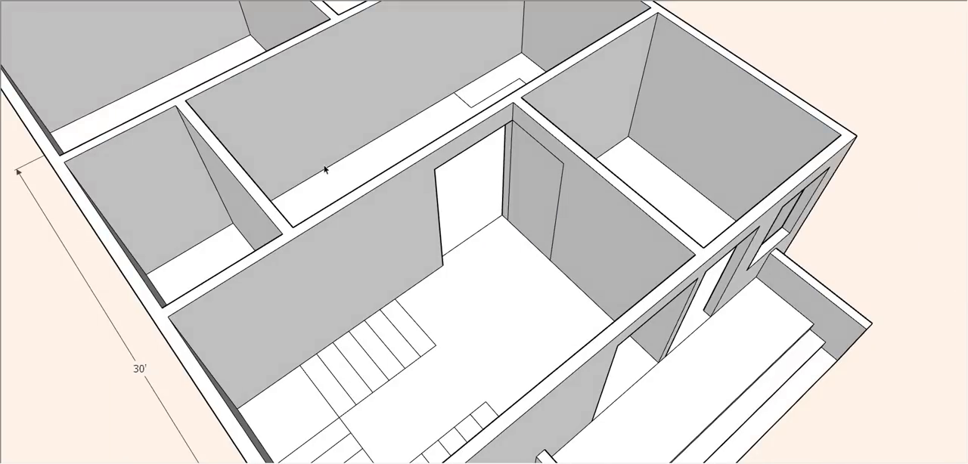
{"action": "left_click", "coordinate": [549, 191]}
{"action": "key", "text": "Delete"}
- Extrude the L-shaped outline in the corner of the long middle room upward into a counter
{"action": "middle_click_drag", "start_coordinate": [549, 191], "coordinate": [385, 245]}
{"action": "scroll", "coordinate": [528, 96], "scroll_direction": "down", "scroll_amount": 3}
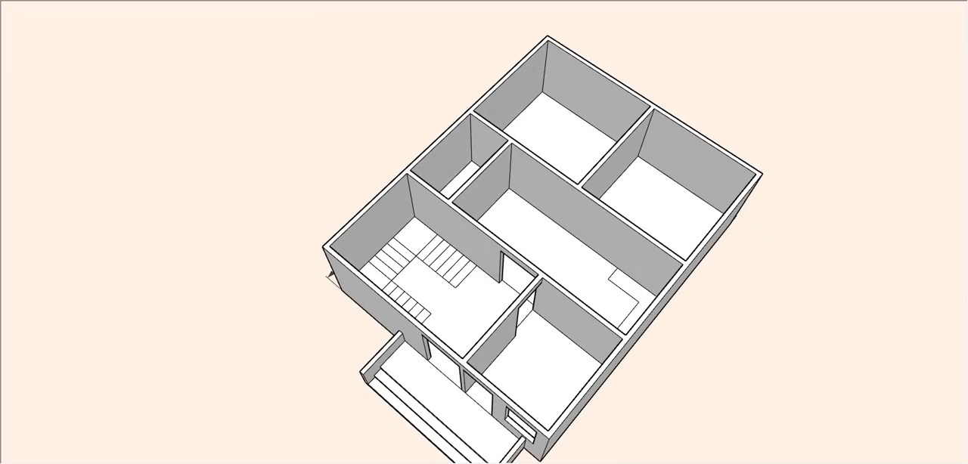
{"action": "scroll", "coordinate": [622, 354], "scroll_direction": "up", "scroll_amount": 3}
{"action": "middle_click_drag", "start_coordinate": [401, 291], "coordinate": [724, 259]}
{"action": "scroll", "coordinate": [529, 140], "scroll_direction": "up", "scroll_amount": 3}
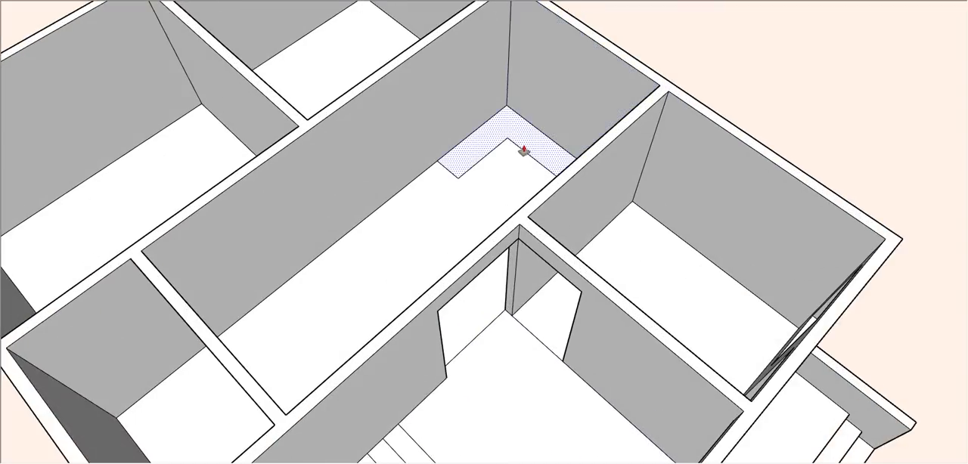
{"action": "left_click", "coordinate": [524, 152]}
{"action": "key", "text": "Return"}
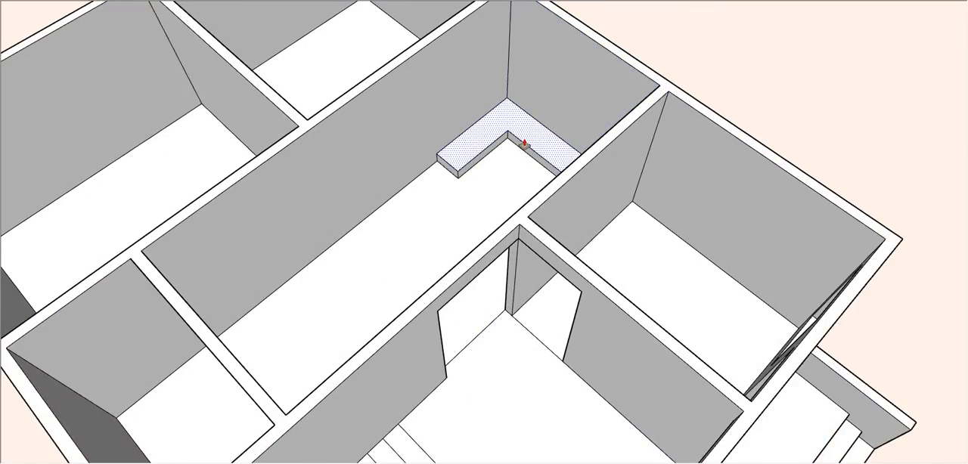
{"action": "key", "text": "Return"}
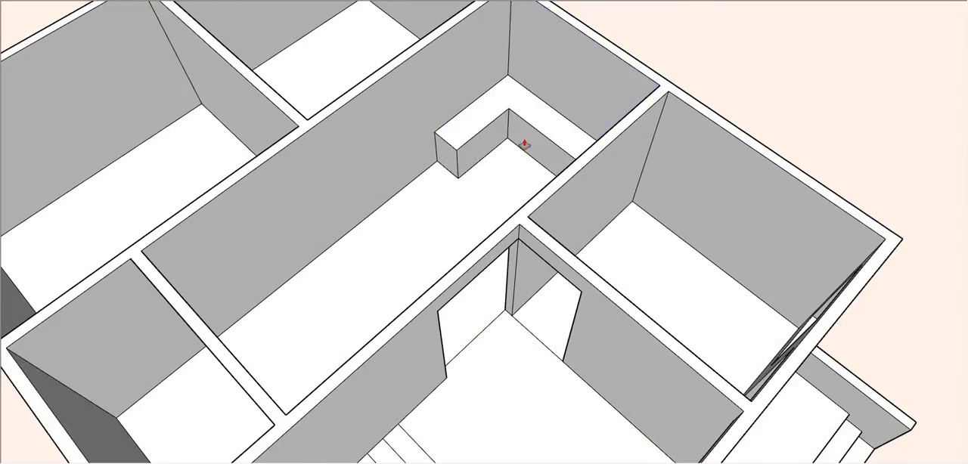
- Draw a door outline from the floor corner on the small room's wall shared with the long middle room
{"action": "scroll", "coordinate": [525, 145], "scroll_direction": "down", "scroll_amount": 3}
{"action": "middle_click_drag", "start_coordinate": [404, 206], "coordinate": [329, 215]}
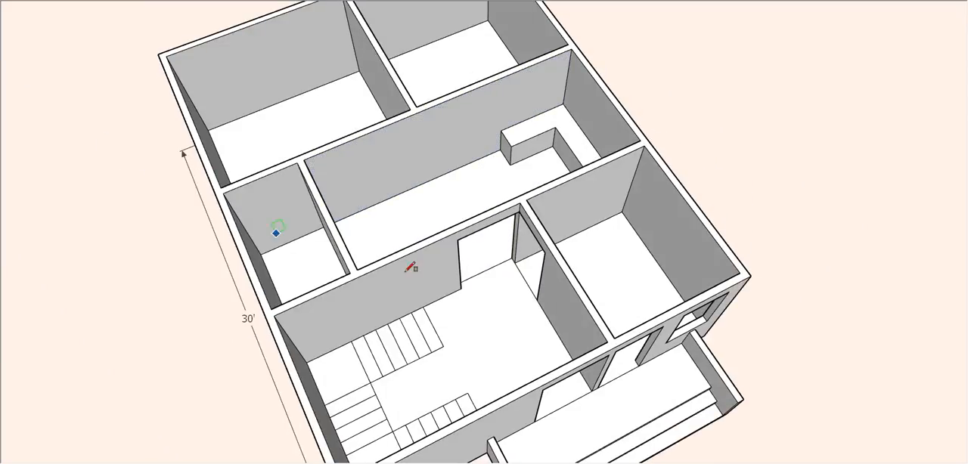
{"action": "middle_click_drag", "start_coordinate": [407, 270], "coordinate": [631, 258]}
{"action": "scroll", "coordinate": [335, 346], "scroll_direction": "up", "scroll_amount": 3}
{"action": "middle_click_drag", "start_coordinate": [393, 356], "coordinate": [624, 350]}
{"action": "scroll", "coordinate": [603, 342], "scroll_direction": "up", "scroll_amount": 3}
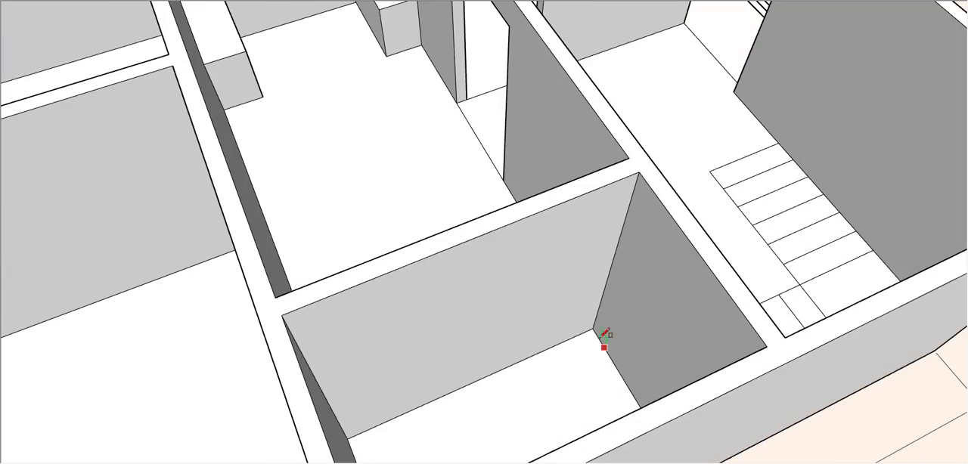
{"action": "left_click", "coordinate": [593, 328]}
{"action": "middle_click_drag", "start_coordinate": [563, 268], "coordinate": [501, 322]}
{"action": "middle_click_drag", "start_coordinate": [505, 266], "coordinate": [508, 254]}
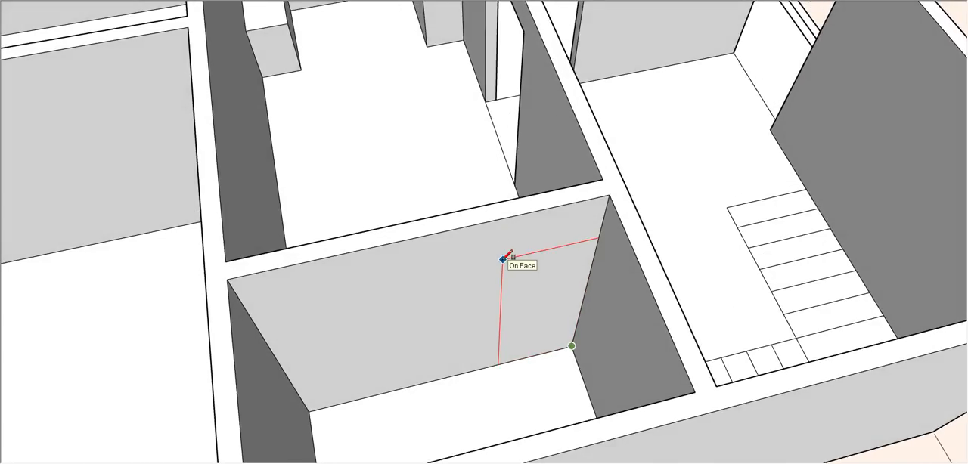
{"action": "left_click", "coordinate": [503, 259]}
- Draw door outlines on the inner walls of both rear rooms, each starting at the floor corner beside their shared partition
{"action": "scroll", "coordinate": [512, 259], "scroll_direction": "down", "scroll_amount": 3}
{"action": "middle_click_drag", "start_coordinate": [342, 229], "coordinate": [375, 284]}
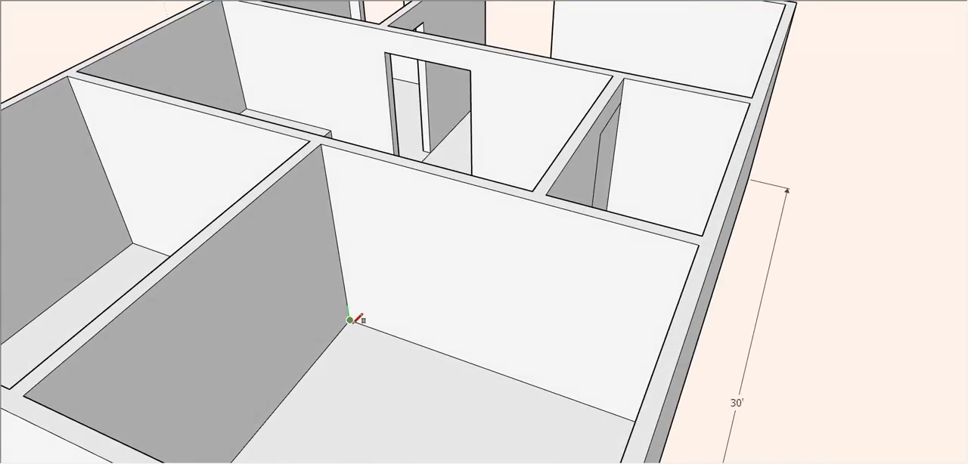
{"action": "left_click", "coordinate": [408, 234]}
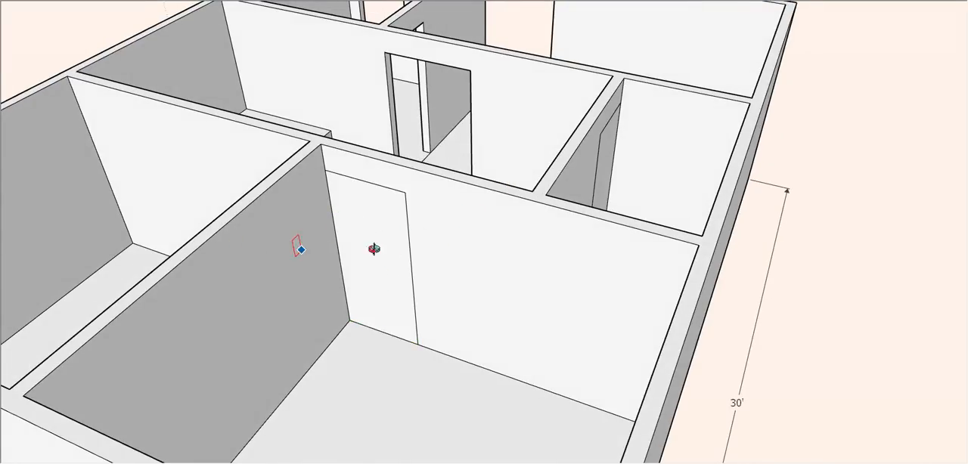
{"action": "middle_click_drag", "start_coordinate": [298, 245], "coordinate": [540, 245]}
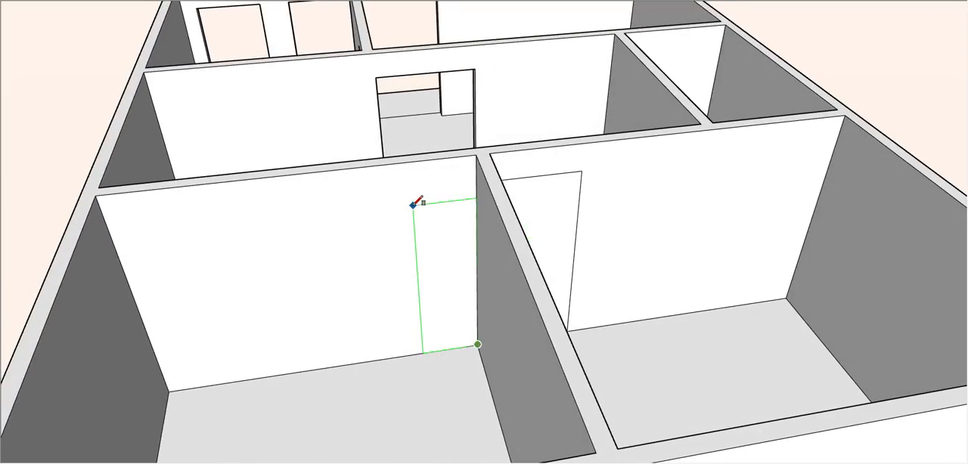
{"action": "left_click", "coordinate": [380, 192]}
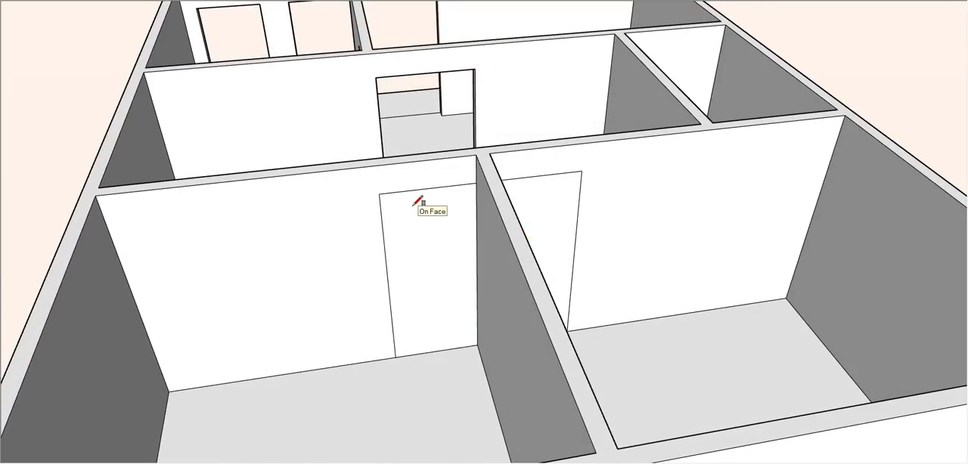
- Push the door outlines of both rear rooms and the small room through their walls to open the doorways
{"action": "key", "text": "p"}
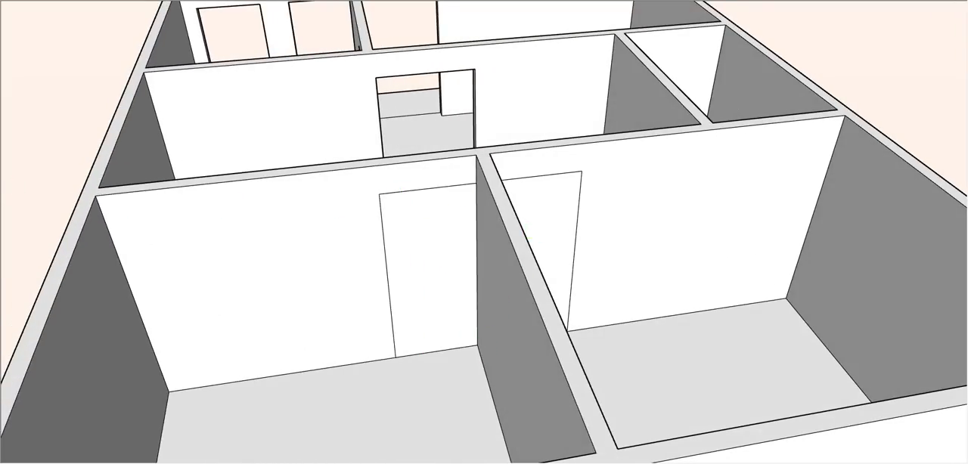
{"action": "left_click", "coordinate": [420, 269]}
{"action": "left_click", "coordinate": [432, 252]}
{"action": "middle_click_drag", "start_coordinate": [592, 268], "coordinate": [409, 356]}
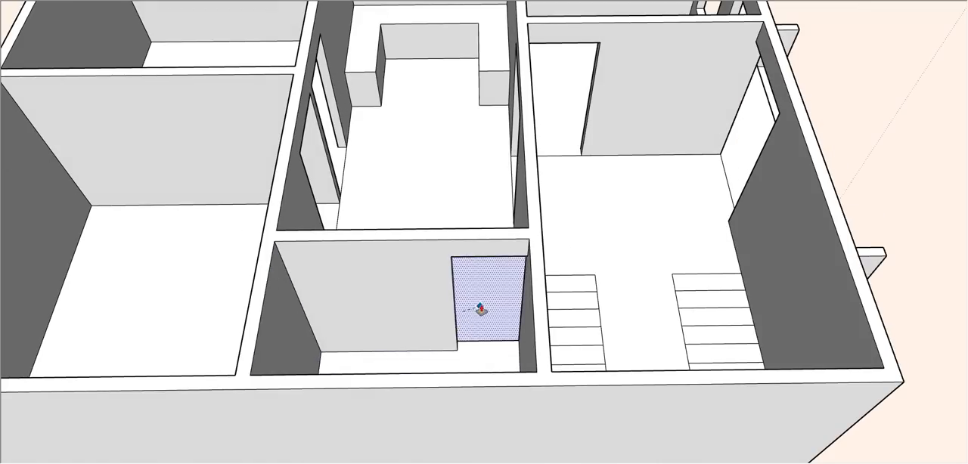
{"action": "middle_click_drag", "start_coordinate": [480, 310], "coordinate": [344, 295]}
{"action": "middle_click_drag", "start_coordinate": [495, 269], "coordinate": [435, 263]}
{"action": "scroll", "coordinate": [435, 263], "scroll_direction": "down", "scroll_amount": 5}
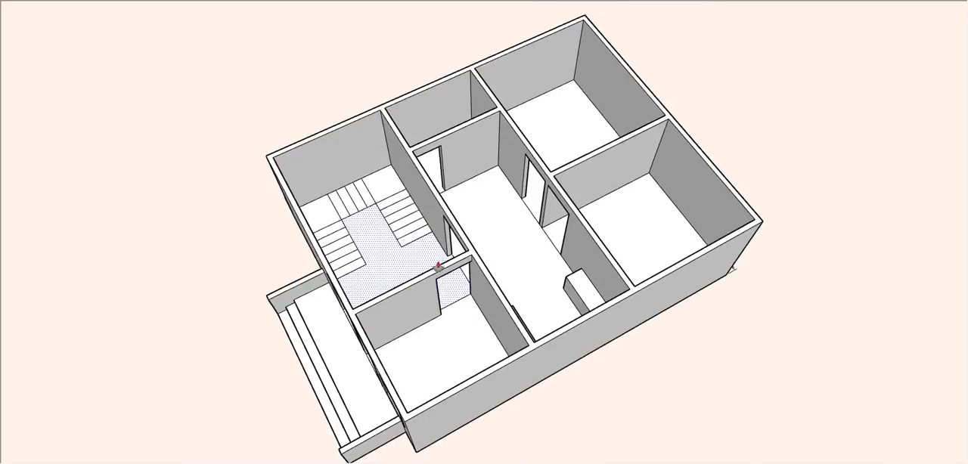
- Examine the doorways and interior walls from above and from the front of the house
{"action": "scroll", "coordinate": [447, 195], "scroll_direction": "up", "scroll_amount": 3}
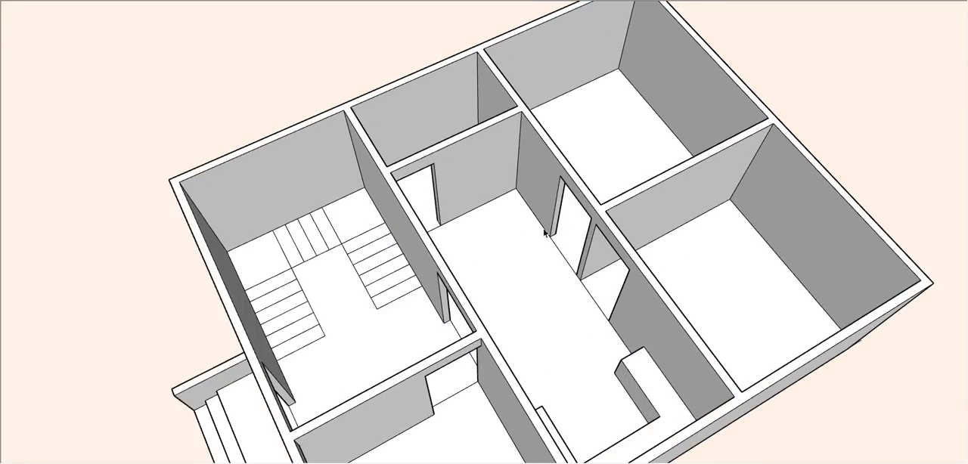
{"action": "middle_click_drag", "start_coordinate": [639, 223], "coordinate": [466, 269]}
{"action": "scroll", "coordinate": [464, 268], "scroll_direction": "down", "scroll_amount": 3}
{"action": "middle_click_drag", "start_coordinate": [398, 285], "coordinate": [851, 253]}
{"action": "scroll", "coordinate": [517, 248], "scroll_direction": "up", "scroll_amount": 3}
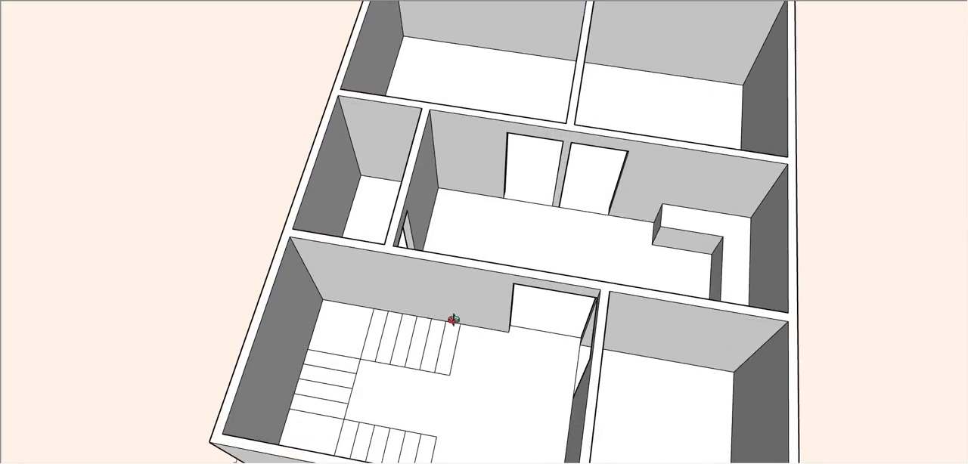
{"action": "middle_click_drag", "start_coordinate": [452, 321], "coordinate": [663, 163]}
{"action": "scroll", "coordinate": [663, 164], "scroll_direction": "down", "scroll_amount": 3}
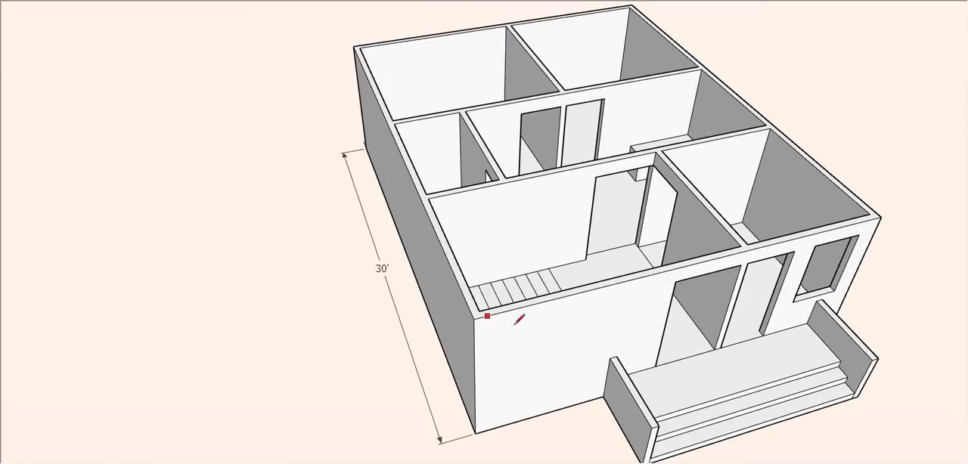
{"action": "middle_click_drag", "start_coordinate": [466, 320], "coordinate": [174, 285]}
{"action": "scroll", "coordinate": [643, 216], "scroll_direction": "down", "scroll_amount": 2}
{"action": "mouse_move", "coordinate": [728, 222]}
{"action": "middle_mouse_down"}
{"action": "mouse_move", "coordinate": [637, 355]}
{"action": "mouse_move", "coordinate": [755, 190]}
{"action": "mouse_move", "coordinate": [765, 221]}
{"action": "middle_mouse_up"}
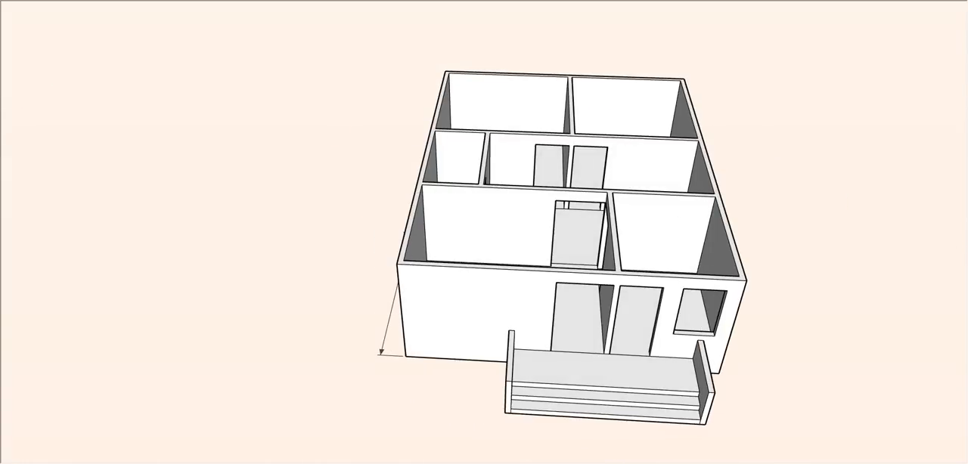
{"action": "scroll", "coordinate": [490, 121], "scroll_direction": "up", "scroll_amount": 4}
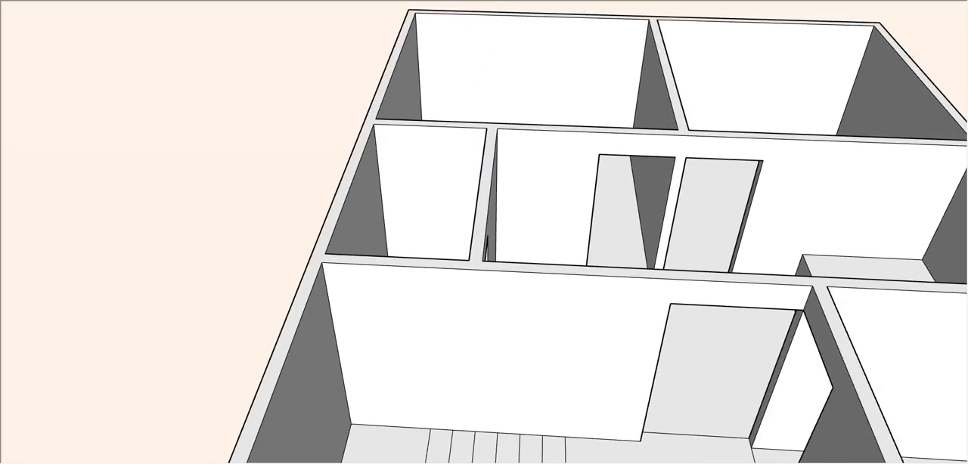
- Place horizontal guides at door-top height and windowsill height along the long middle room's wall with the two rear doorways
{"action": "middle_click_drag", "start_coordinate": [757, 135], "coordinate": [539, 208]}
{"action": "scroll", "coordinate": [540, 305], "scroll_direction": "down", "scroll_amount": 2}
{"action": "scroll", "coordinate": [541, 305], "scroll_direction": "up", "scroll_amount": 2}
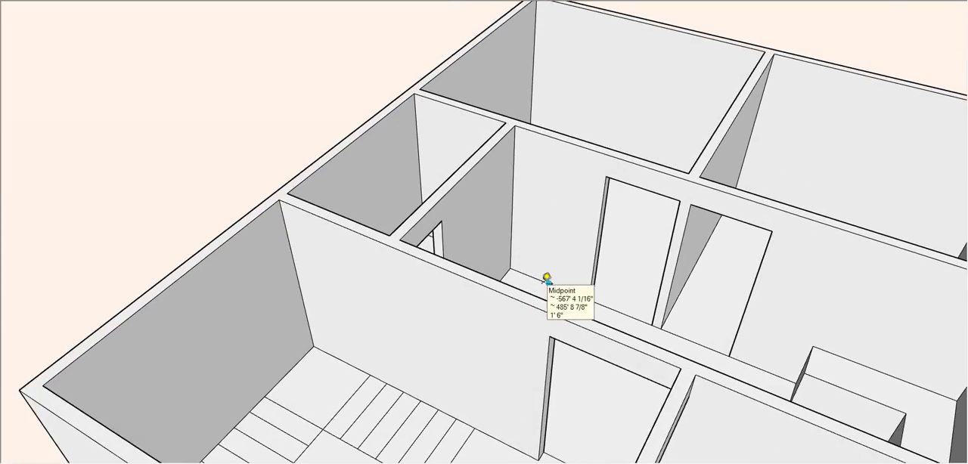
{"action": "left_click", "coordinate": [584, 194]}
{"action": "scroll", "coordinate": [529, 182], "scroll_direction": "up", "scroll_amount": 3}
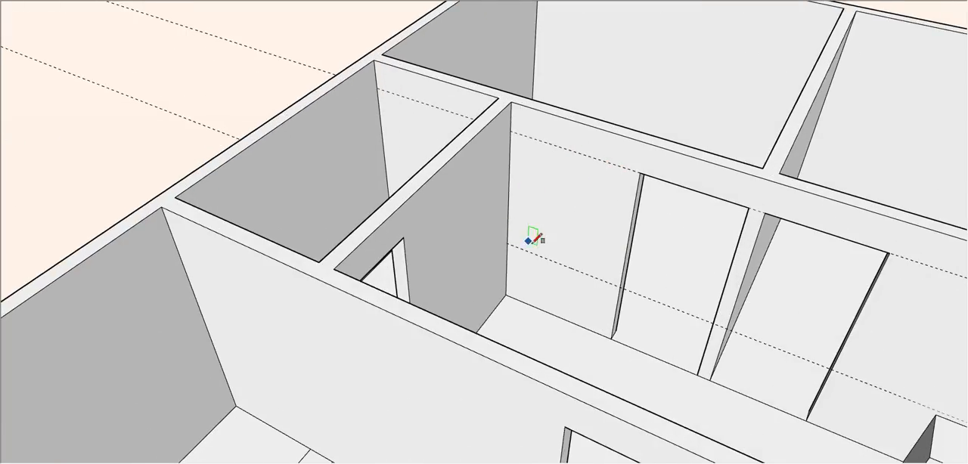
- Draw two window outlines between the guides, one on each outer side of the paired rear-room doorways
{"action": "left_click", "coordinate": [613, 166]}
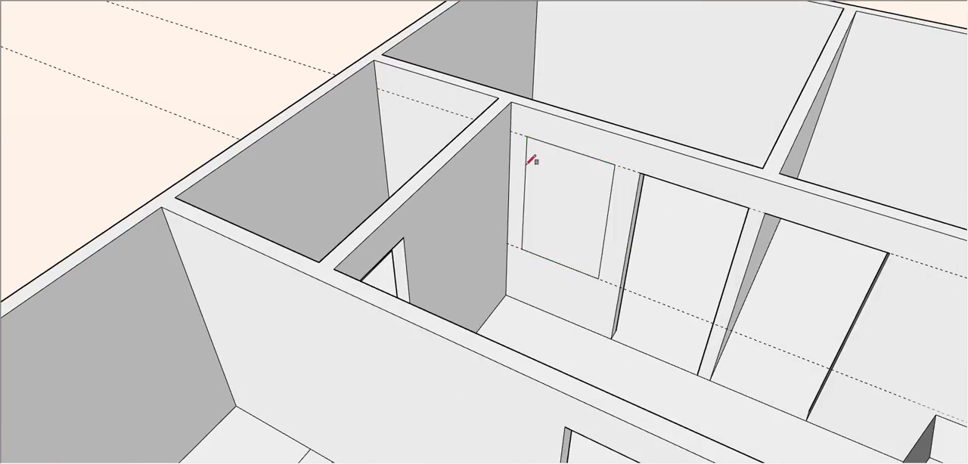
{"action": "scroll", "coordinate": [416, 202], "scroll_direction": "down", "scroll_amount": 3}
{"action": "scroll", "coordinate": [866, 347], "scroll_direction": "up", "scroll_amount": 3}
{"action": "left_click", "coordinate": [688, 327]}
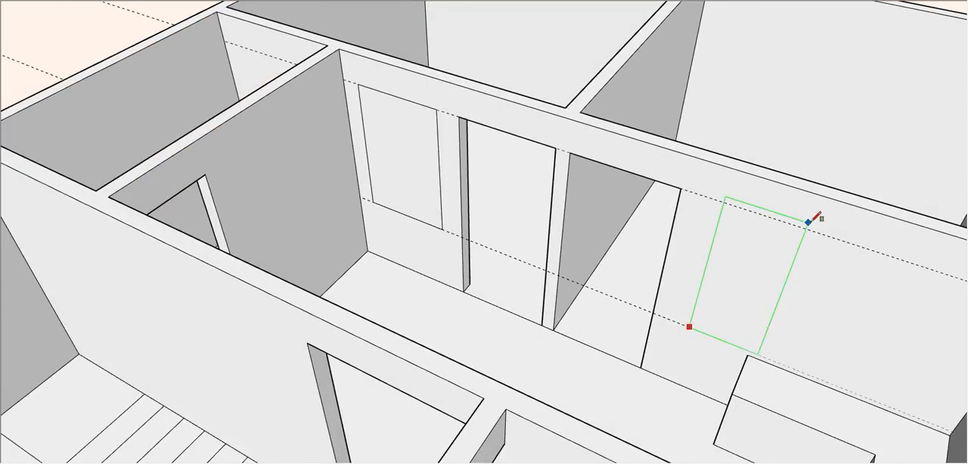
{"action": "left_click", "coordinate": [832, 239]}
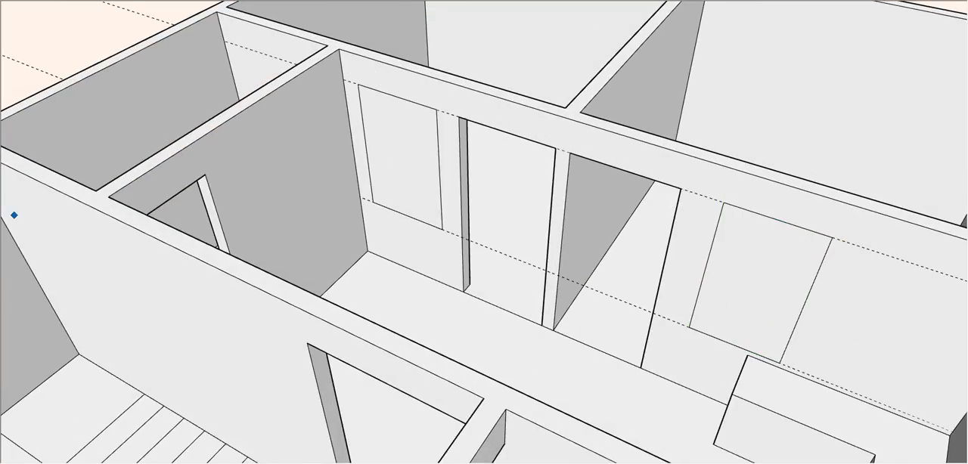
- Push both window outlines through the wall to open windows between the long middle room and the rear rooms
{"action": "key", "text": "p"}
{"action": "double_click", "coordinate": [412, 177]}
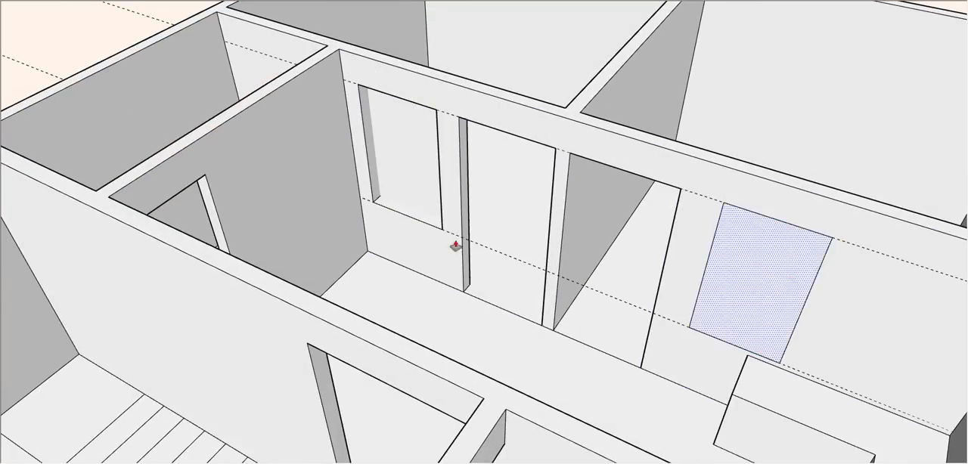
{"action": "middle_click_drag", "start_coordinate": [455, 246], "coordinate": [378, 239]}
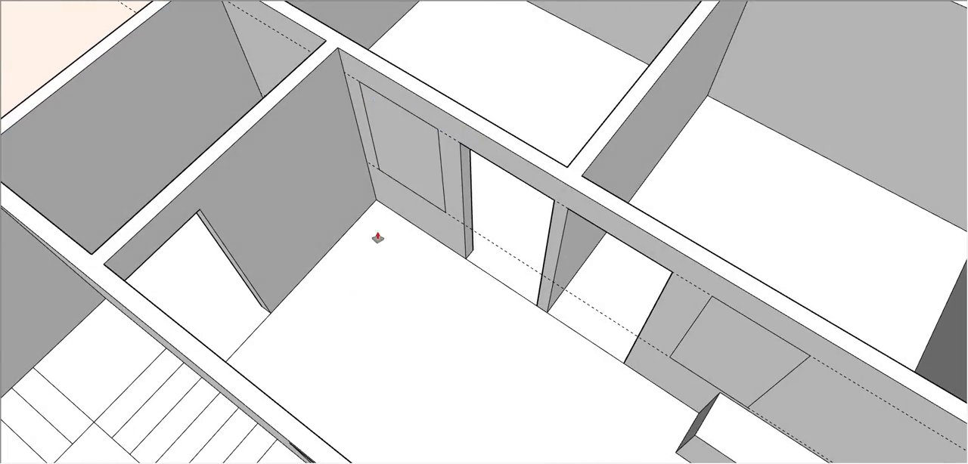
{"action": "left_click", "coordinate": [419, 171]}
{"action": "left_click", "coordinate": [392, 72]}
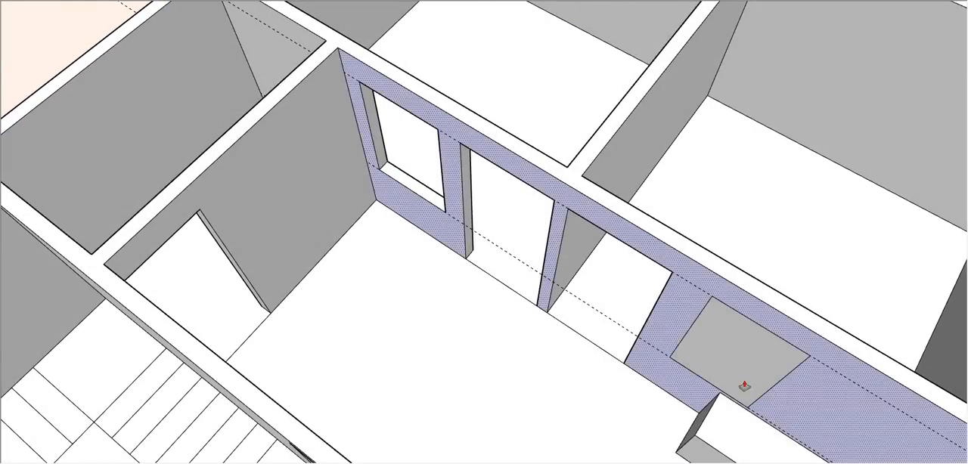
{"action": "left_click", "coordinate": [723, 367]}
{"action": "left_click", "coordinate": [705, 349]}
- Erase both horizontal guides used for the rear-room windows
{"action": "scroll", "coordinate": [607, 289], "scroll_direction": "down", "scroll_amount": 4}
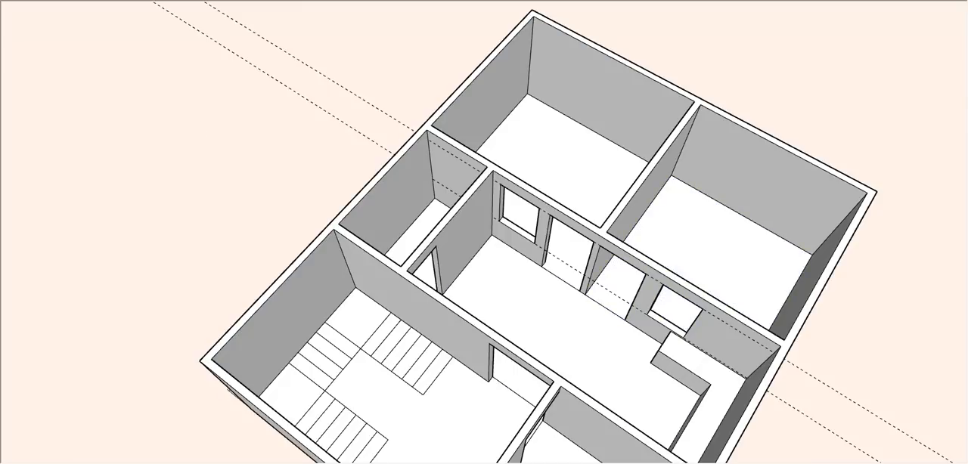
{"action": "scroll", "coordinate": [333, 84], "scroll_direction": "down", "scroll_amount": 1}
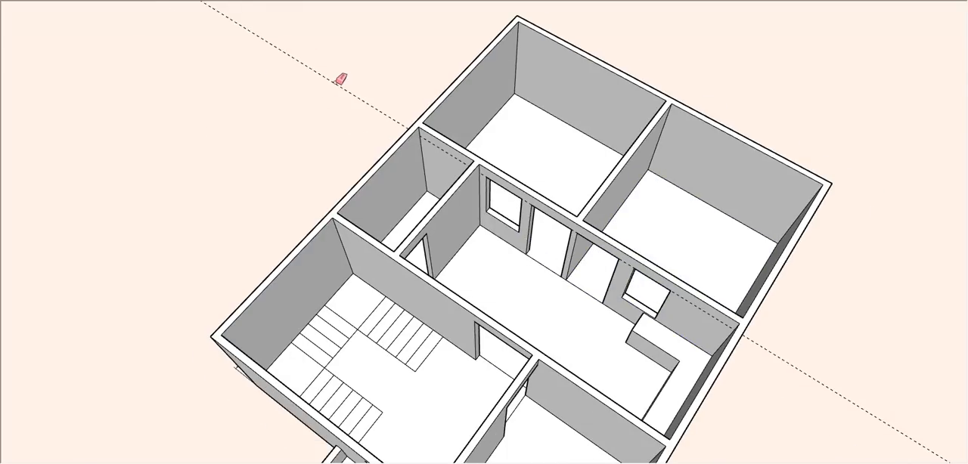
{"action": "left_click", "coordinate": [344, 87]}
{"action": "scroll", "coordinate": [399, 74], "scroll_direction": "down", "scroll_amount": 3}
- Cut a small rectangular vent opening high on the wall between the long middle room and the small room, near the window corner
{"action": "middle_click_drag", "start_coordinate": [461, 235], "coordinate": [512, 130]}
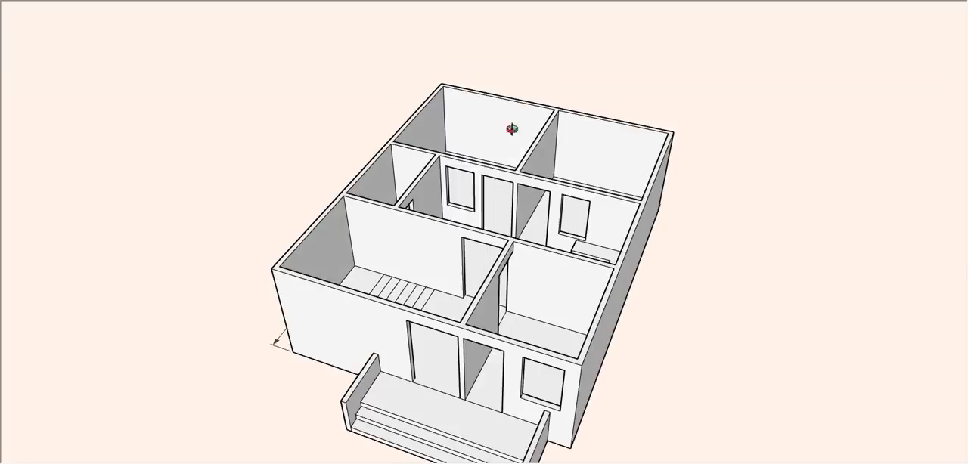
{"action": "scroll", "coordinate": [477, 227], "scroll_direction": "up", "scroll_amount": 3}
{"action": "middle_click_drag", "start_coordinate": [477, 227], "coordinate": [418, 342]}
{"action": "scroll", "coordinate": [536, 80], "scroll_direction": "up", "scroll_amount": 2}
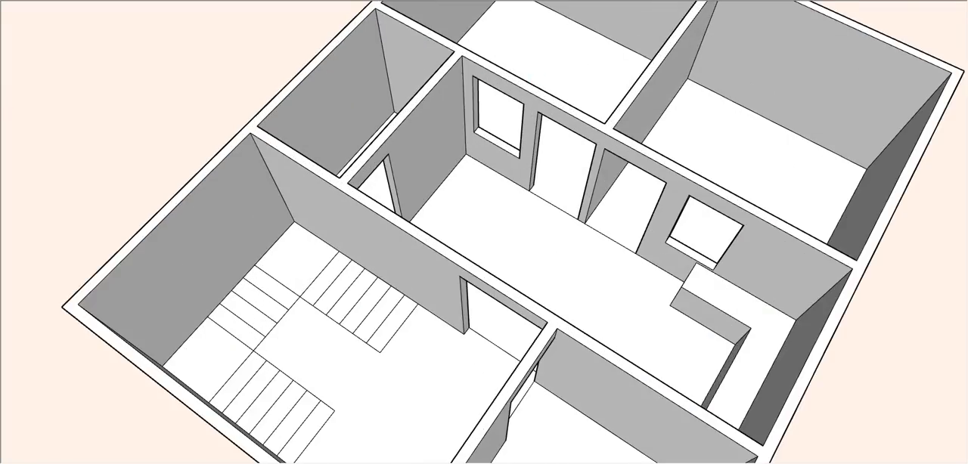
{"action": "middle_click_drag", "start_coordinate": [549, 188], "coordinate": [512, 62]}
{"action": "scroll", "coordinate": [537, 80], "scroll_direction": "up", "scroll_amount": 3}
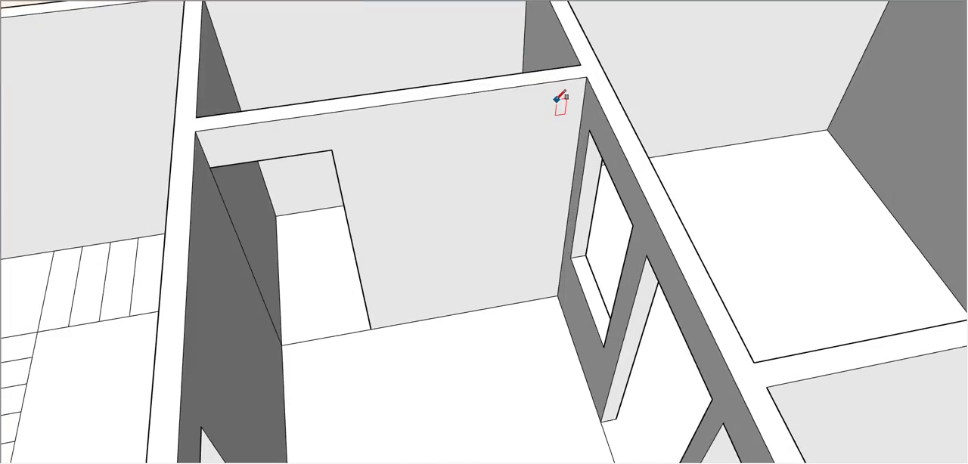
{"action": "left_click", "coordinate": [557, 99]}
{"action": "left_click", "coordinate": [523, 123]}
{"action": "left_click", "coordinate": [542, 115]}
{"action": "left_click", "coordinate": [564, 68]}
{"action": "scroll", "coordinate": [541, 158], "scroll_direction": "down", "scroll_amount": 4}
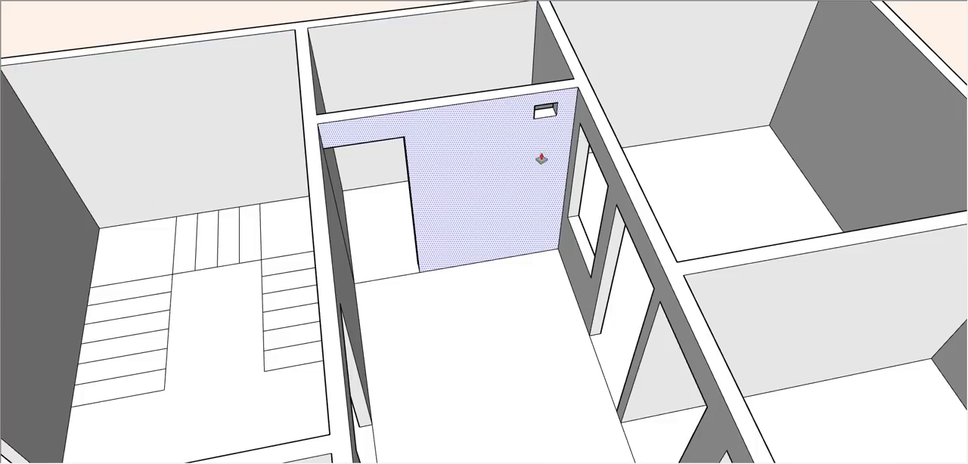
- Place door-top and sill guides on the stair room's wall shared with the middle room, and draw a window outline between them beside the doorway
{"action": "middle_click_drag", "start_coordinate": [266, 195], "coordinate": [612, 136]}
{"action": "scroll", "coordinate": [612, 136], "scroll_direction": "down", "scroll_amount": 3}
{"action": "middle_click_drag", "start_coordinate": [608, 216], "coordinate": [600, 308]}
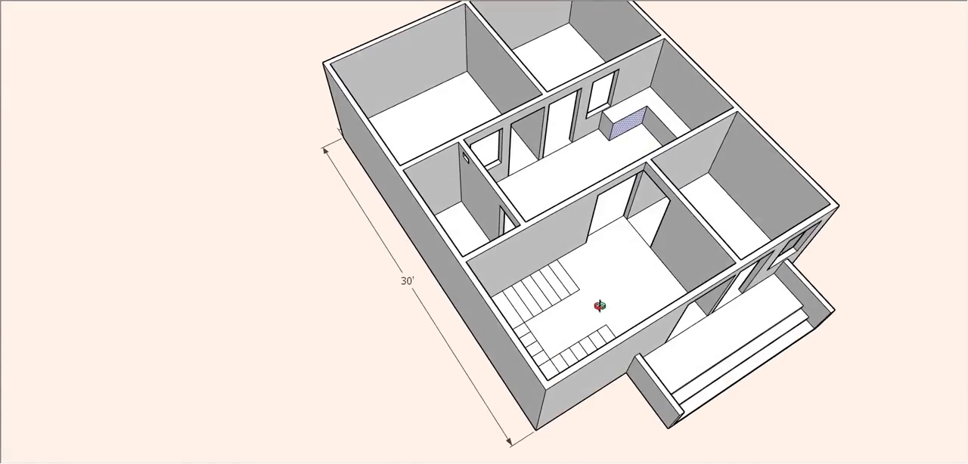
{"action": "scroll", "coordinate": [352, 213], "scroll_direction": "down", "scroll_amount": 2}
{"action": "scroll", "coordinate": [573, 229], "scroll_direction": "up", "scroll_amount": 4}
{"action": "scroll", "coordinate": [519, 244], "scroll_direction": "up", "scroll_amount": 5}
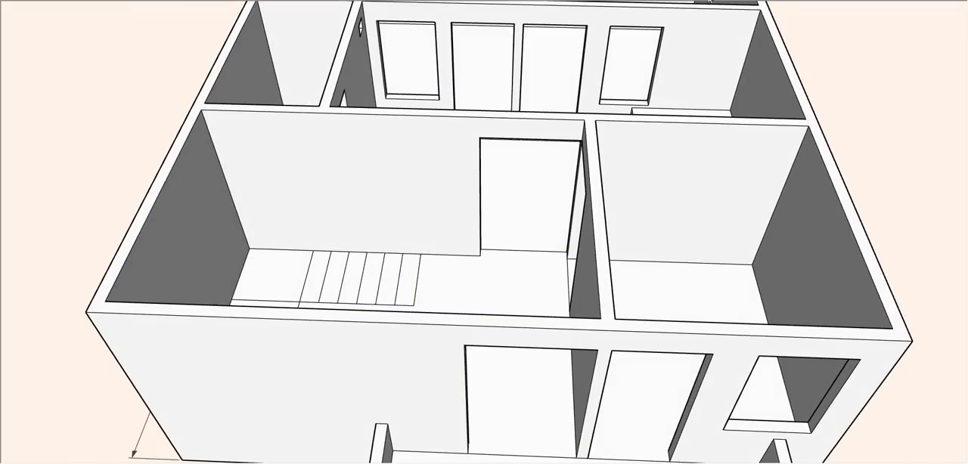
{"action": "middle_click_drag", "start_coordinate": [458, 178], "coordinate": [463, 248]}
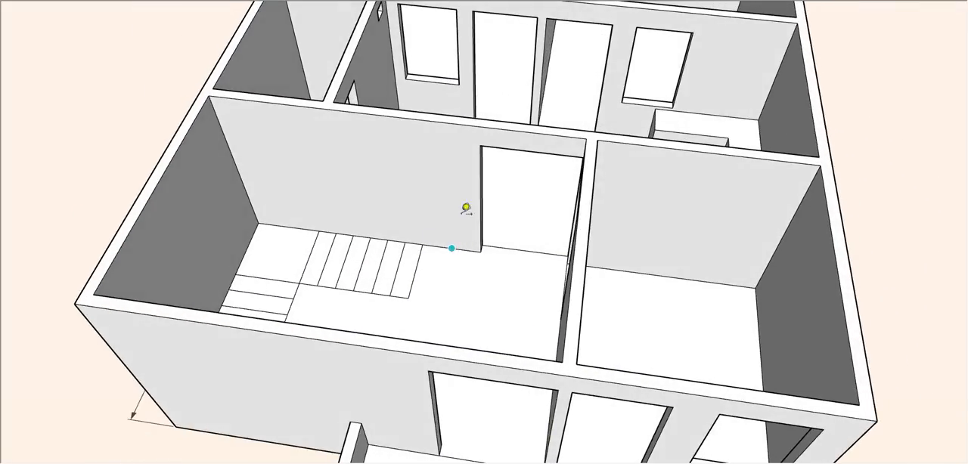
{"action": "left_click", "coordinate": [483, 146]}
{"action": "left_click", "coordinate": [443, 205]}
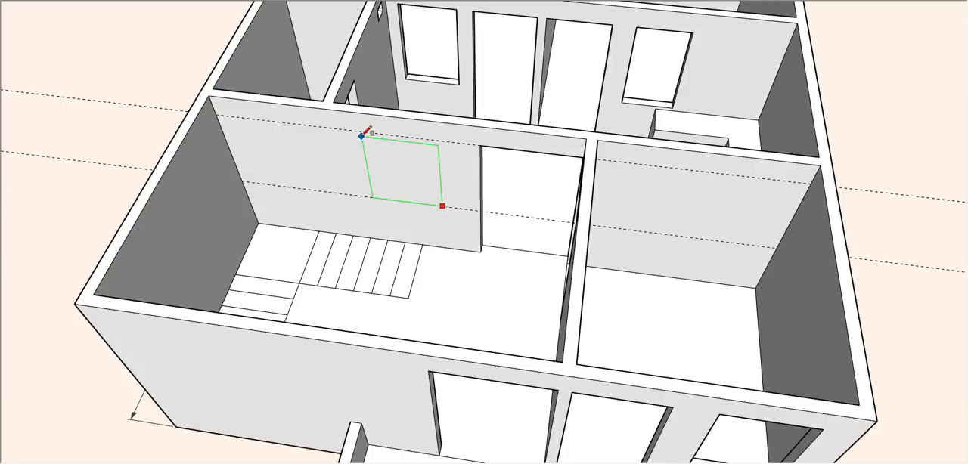
{"action": "left_click", "coordinate": [362, 132]}
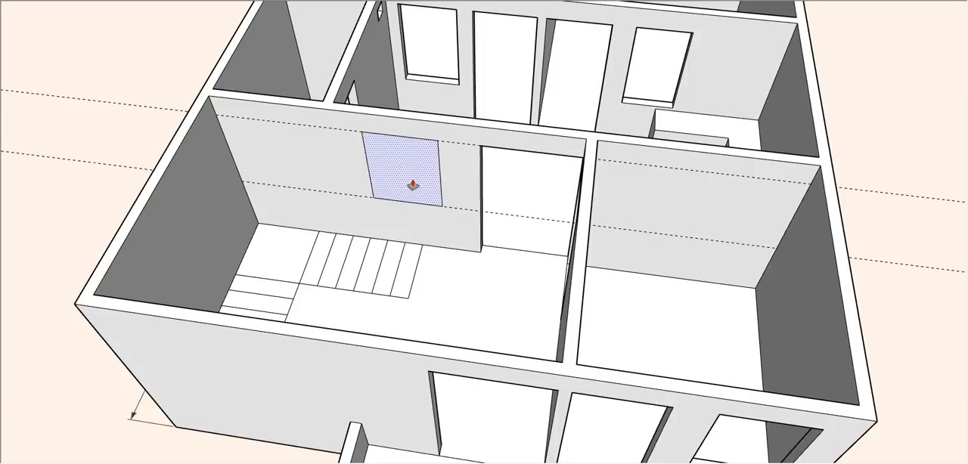
- Push the stair room's window outline through the wall and erase both guides
{"action": "left_click", "coordinate": [401, 188]}
{"action": "left_click", "coordinate": [406, 209]}
{"action": "scroll", "coordinate": [497, 261], "scroll_direction": "down", "scroll_amount": 3}
{"action": "middle_click_drag", "start_coordinate": [497, 262], "coordinate": [705, 278]}
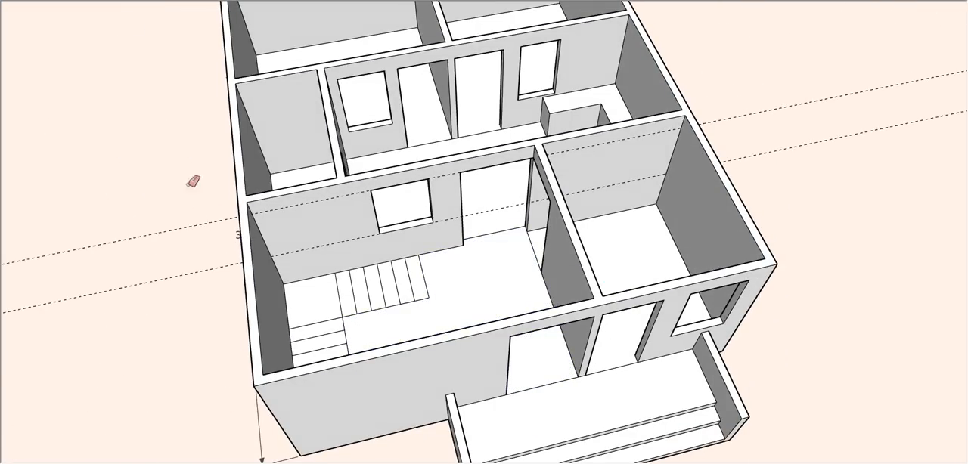
{"action": "scroll", "coordinate": [270, 169], "scroll_direction": "down", "scroll_amount": 2}
{"action": "scroll", "coordinate": [352, 268], "scroll_direction": "up", "scroll_amount": 6}
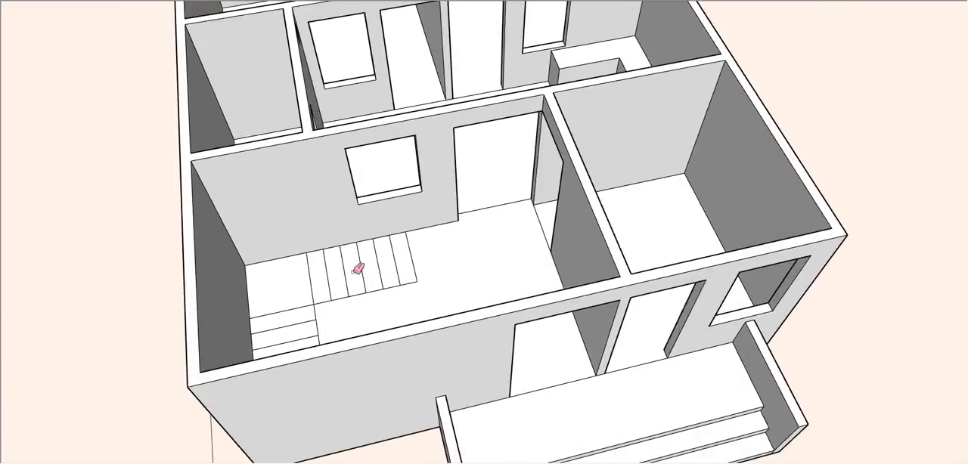
- Examine the stair room and its neighbouring openings up close from above
{"action": "scroll", "coordinate": [611, 267], "scroll_direction": "up", "scroll_amount": 4}
{"action": "middle_click_drag", "start_coordinate": [611, 268], "coordinate": [385, 247]}
{"action": "scroll", "coordinate": [391, 226], "scroll_direction": "down", "scroll_amount": 4}
{"action": "scroll", "coordinate": [409, 233], "scroll_direction": "up", "scroll_amount": 3}
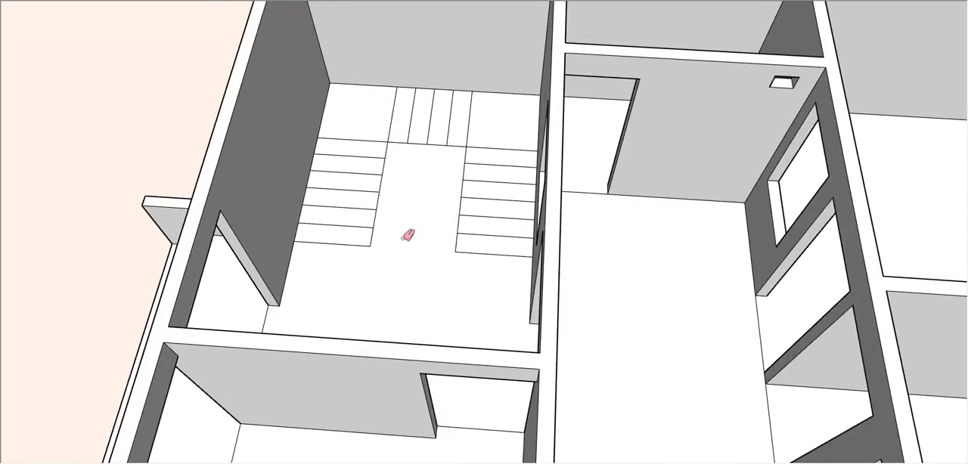
{"action": "scroll", "coordinate": [410, 234], "scroll_direction": "down", "scroll_amount": 3}
{"action": "middle_click_drag", "start_coordinate": [443, 227], "coordinate": [410, 220]}
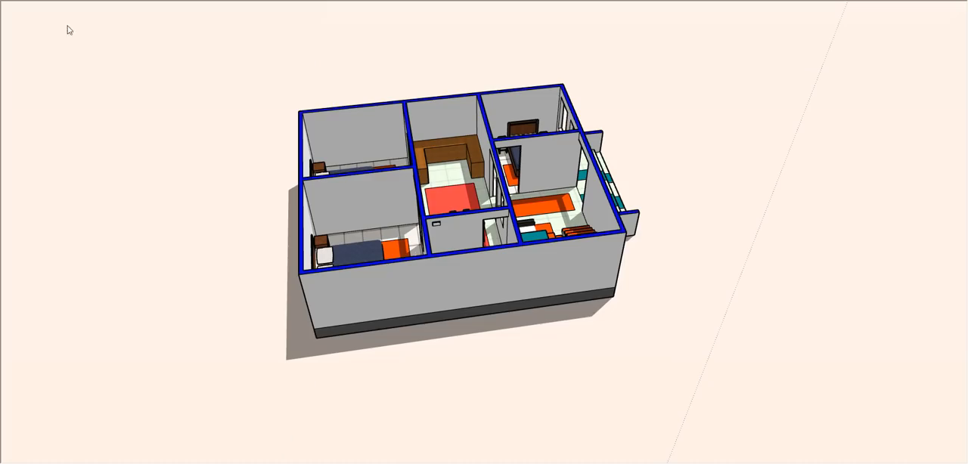
- Examine the furnished, coloured version of the house from the front, from above and at the porch entrance
{"action": "middle_click_drag", "start_coordinate": [628, 259], "coordinate": [120, 288]}
{"action": "scroll", "coordinate": [592, 256], "scroll_direction": "up", "scroll_amount": 5}
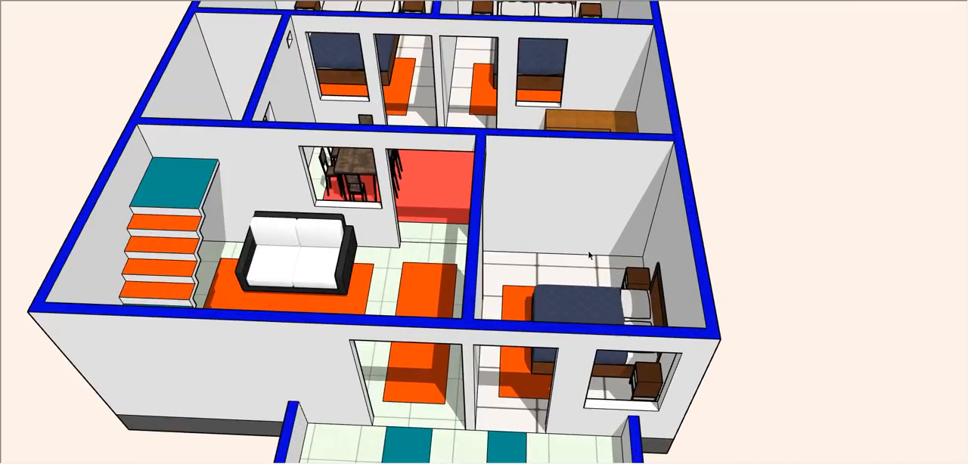
{"action": "middle_click_drag", "start_coordinate": [473, 88], "coordinate": [469, 297]}
{"action": "scroll", "coordinate": [466, 297], "scroll_direction": "down", "scroll_amount": 4}
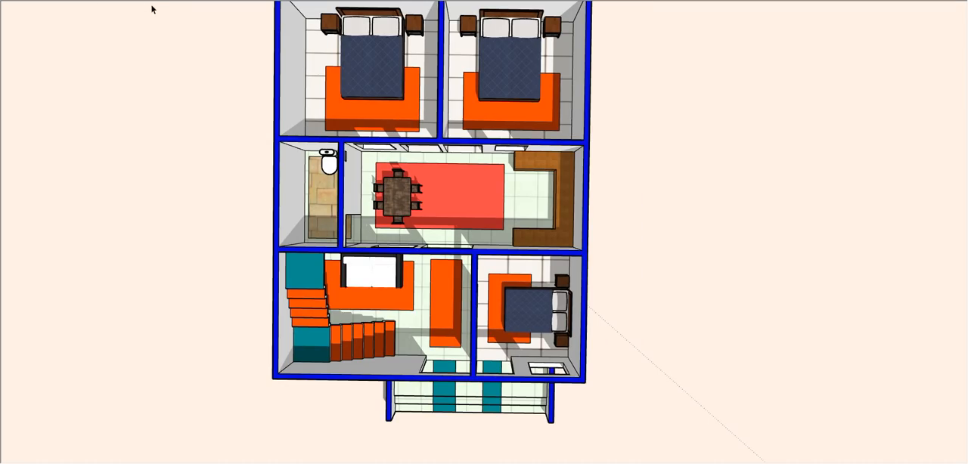
{"action": "scroll", "coordinate": [492, 399], "scroll_direction": "up", "scroll_amount": 5}
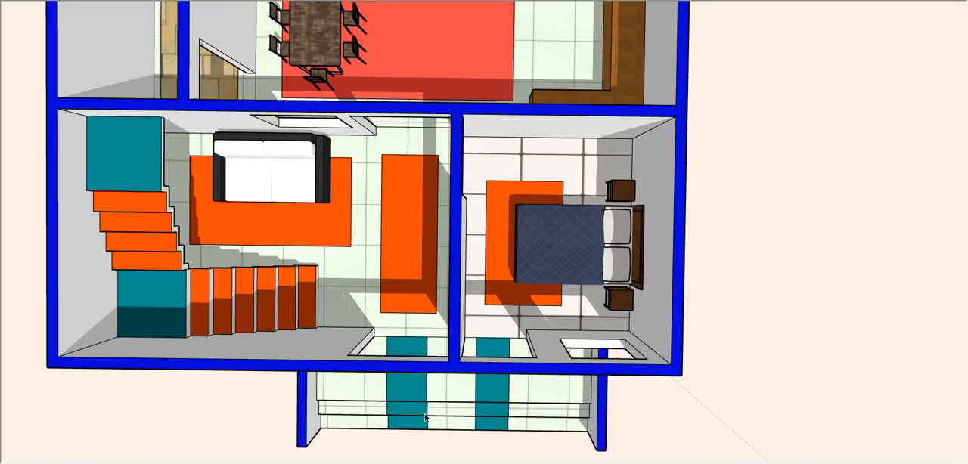
{"action": "middle_click_drag", "start_coordinate": [493, 399], "coordinate": [424, 120]}
{"action": "scroll", "coordinate": [461, 352], "scroll_direction": "up", "scroll_amount": 5}
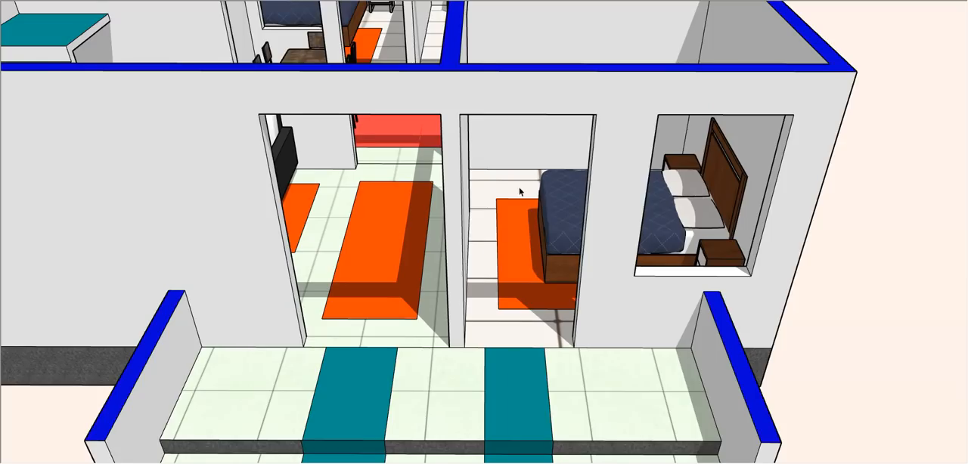
- Examine the furnished bedrooms, dining area and stair room from above and from several sides
{"action": "middle_click_drag", "start_coordinate": [485, 270], "coordinate": [644, 292]}
{"action": "scroll", "coordinate": [644, 292], "scroll_direction": "down", "scroll_amount": 8}
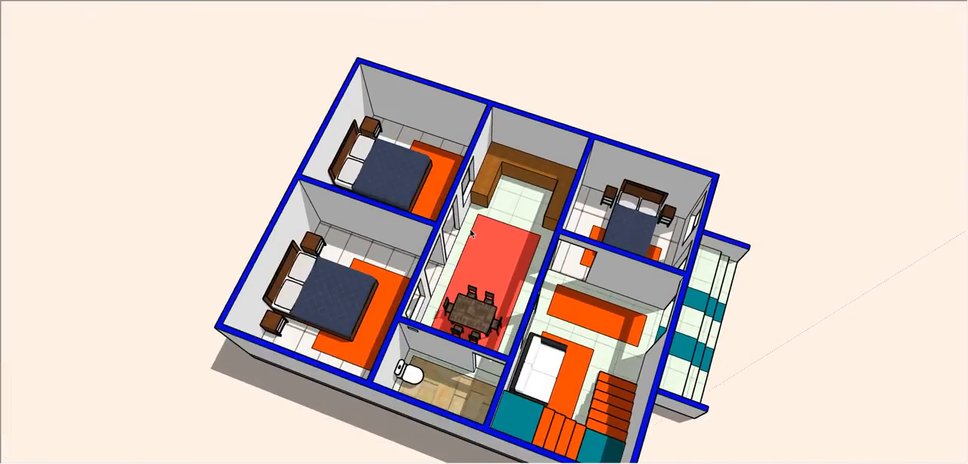
{"action": "scroll", "coordinate": [470, 236], "scroll_direction": "up", "scroll_amount": 4}
{"action": "middle_click_drag", "start_coordinate": [345, 212], "coordinate": [183, 201]}
{"action": "scroll", "coordinate": [283, 135], "scroll_direction": "up", "scroll_amount": 3}
{"action": "scroll", "coordinate": [438, 131], "scroll_direction": "down", "scroll_amount": 5}
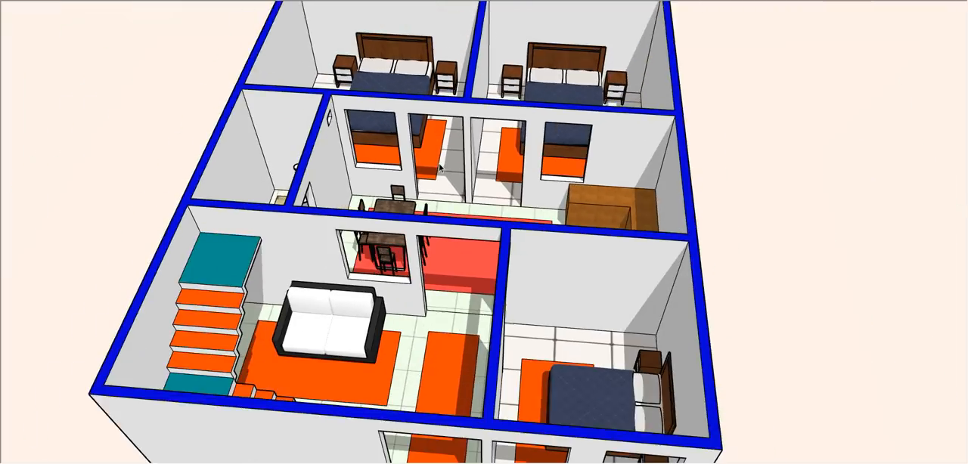
{"action": "middle_click_drag", "start_coordinate": [493, 275], "coordinate": [371, 463]}
{"action": "middle_click_drag", "start_coordinate": [620, 170], "coordinate": [227, 75]}
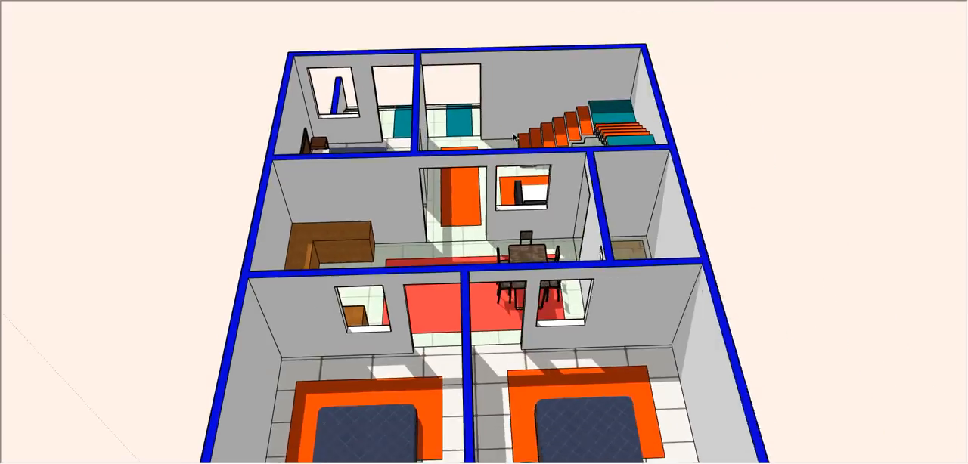
- Draw a window outline on the stair room's front wall beside the entrance doorway and push it through the wall
{"action": "scroll", "coordinate": [656, 32], "scroll_direction": "up", "scroll_amount": 3}
{"action": "scroll", "coordinate": [463, 118], "scroll_direction": "up", "scroll_amount": 3}
{"action": "key", "text": "r"}
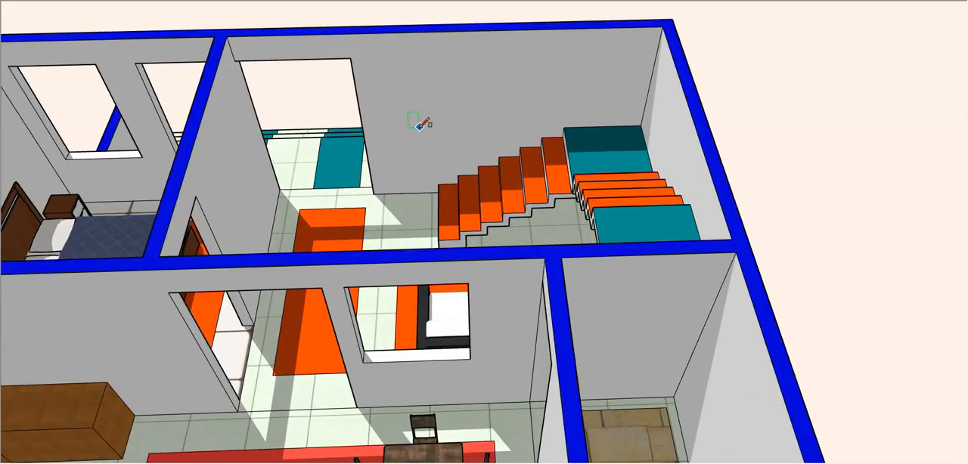
{"action": "left_click", "coordinate": [418, 128]}
{"action": "left_click", "coordinate": [537, 52]}
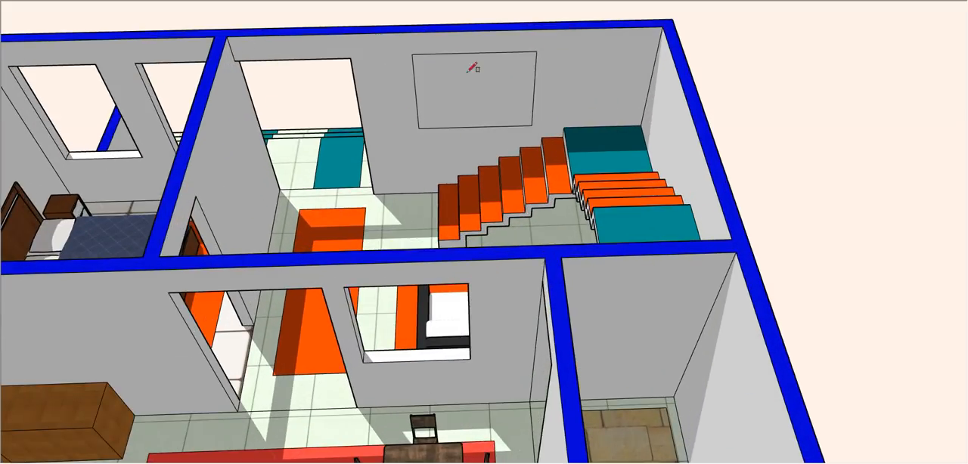
{"action": "key", "text": "p"}
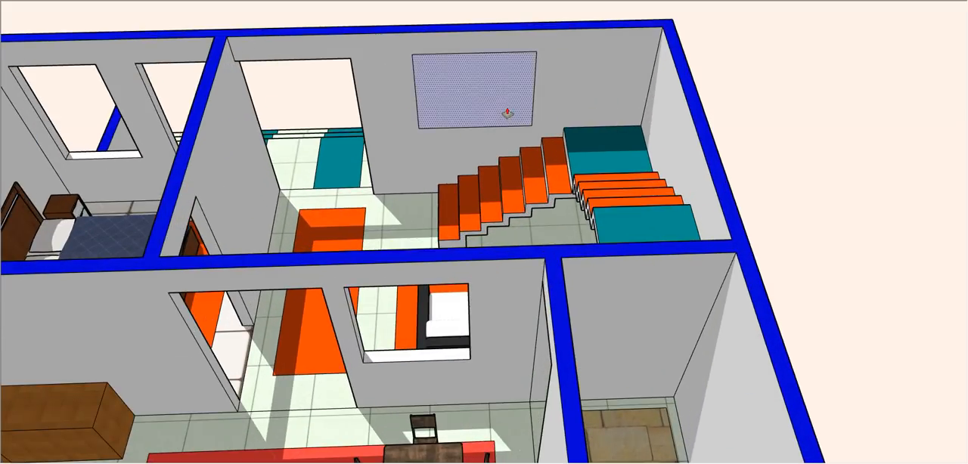
{"action": "left_click", "coordinate": [458, 94]}
{"action": "left_click", "coordinate": [471, 78]}
- Widen the stair room's new front window by pushing its stair-side jamb towards the corner of the room
{"action": "scroll", "coordinate": [538, 128], "scroll_direction": "down", "scroll_amount": 2}
{"action": "middle_click_drag", "start_coordinate": [537, 127], "coordinate": [809, 145]}
{"action": "middle_click_drag", "start_coordinate": [258, 182], "coordinate": [724, 139]}
{"action": "middle_click_drag", "start_coordinate": [693, 168], "coordinate": [446, 325]}
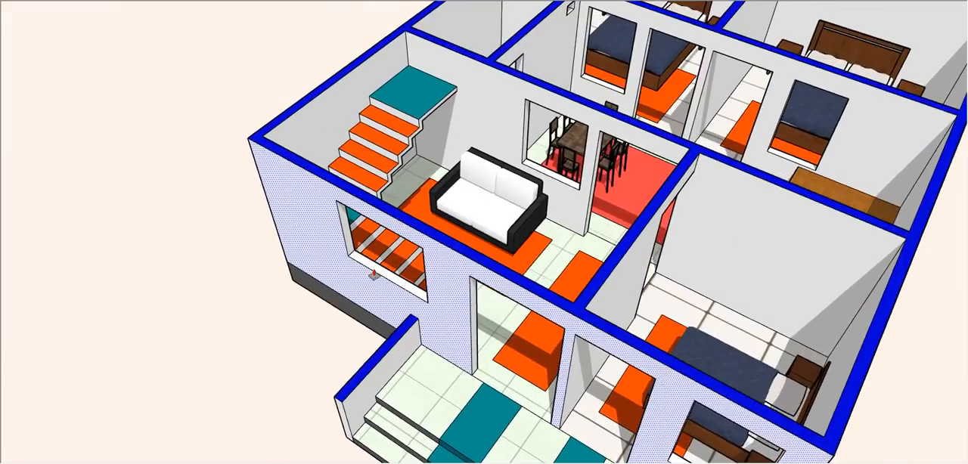
{"action": "scroll", "coordinate": [374, 275], "scroll_direction": "up", "scroll_amount": 3}
{"action": "middle_click_drag", "start_coordinate": [649, 265], "coordinate": [146, 265]}
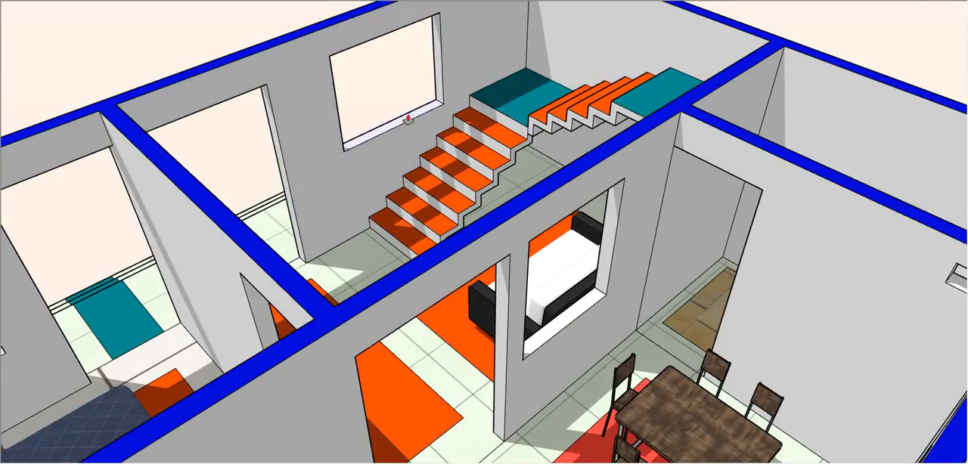
{"action": "left_click", "coordinate": [438, 85]}
{"action": "left_click", "coordinate": [506, 58]}
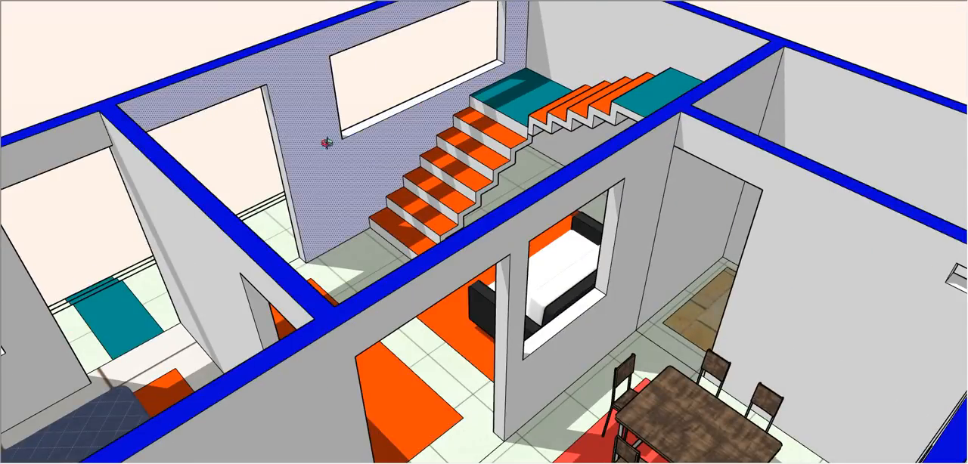
- Examine the house with its widened front window from the front and from raised angles
{"action": "middle_click_drag", "start_coordinate": [327, 143], "coordinate": [280, 148]}
{"action": "scroll", "coordinate": [537, 146], "scroll_direction": "down", "scroll_amount": 2}
{"action": "left_click", "coordinate": [639, 1]}
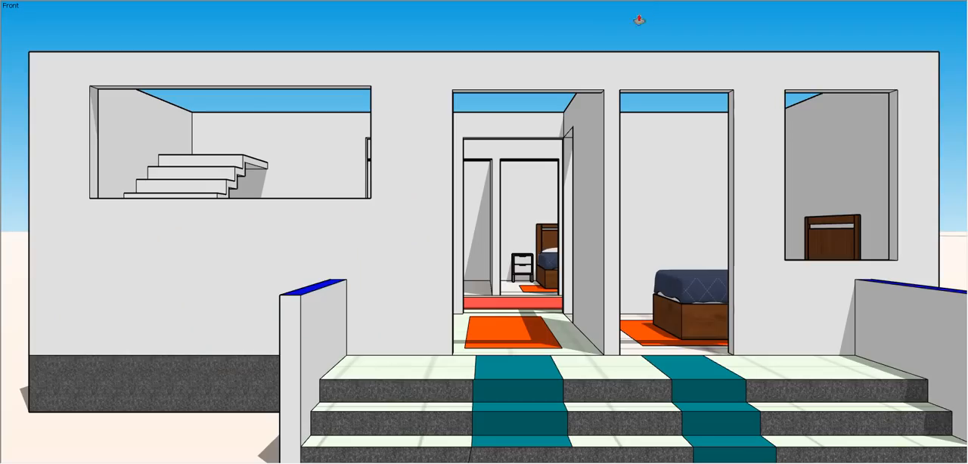
{"action": "scroll", "coordinate": [500, 230], "scroll_direction": "down", "scroll_amount": 3}
{"action": "scroll", "coordinate": [504, 229], "scroll_direction": "up", "scroll_amount": 2}
{"action": "scroll", "coordinate": [509, 227], "scroll_direction": "down", "scroll_amount": 2}
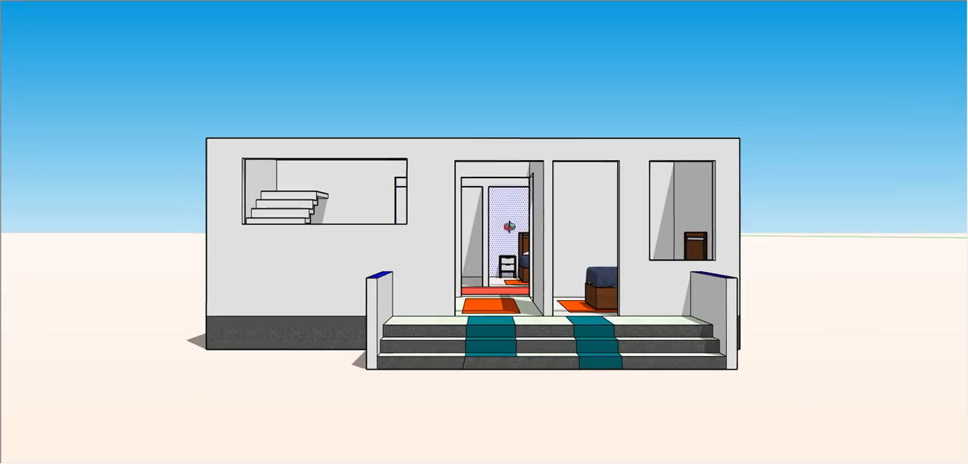
{"action": "middle_click_drag", "start_coordinate": [509, 227], "coordinate": [532, 240]}
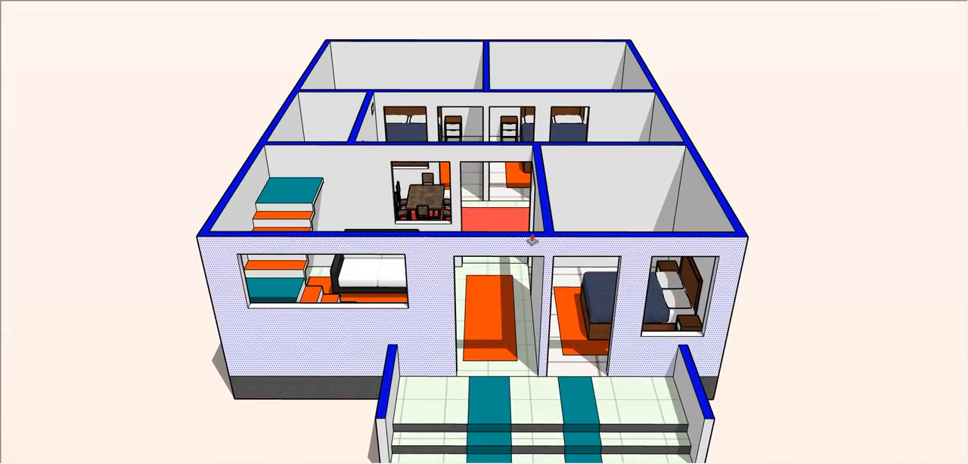
{"action": "scroll", "coordinate": [531, 241], "scroll_direction": "up", "scroll_amount": 3}
{"action": "mouse_move", "coordinate": [648, 156]}
{"action": "middle_mouse_down"}
{"action": "mouse_move", "coordinate": [355, 252]}
{"action": "mouse_move", "coordinate": [573, 259]}
{"action": "middle_mouse_up"}
{"action": "scroll", "coordinate": [572, 259], "scroll_direction": "down", "scroll_amount": 3}
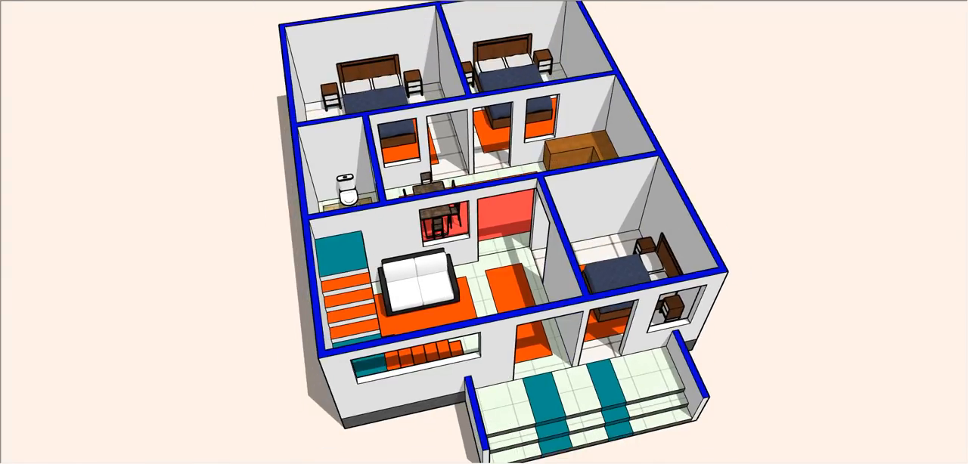
- Examine the furnished layout of all rooms from directly above, with a closer look at the dining area
{"action": "scroll", "coordinate": [469, 285], "scroll_direction": "down", "scroll_amount": 2}
{"action": "scroll", "coordinate": [582, 233], "scroll_direction": "up", "scroll_amount": 2}
{"action": "scroll", "coordinate": [661, 224], "scroll_direction": "down", "scroll_amount": 3}
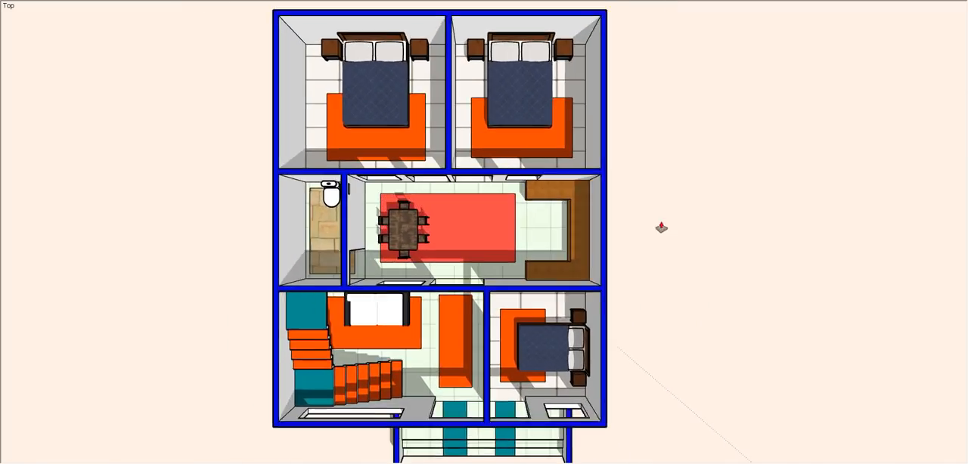
{"action": "left_click", "coordinate": [426, 350]}
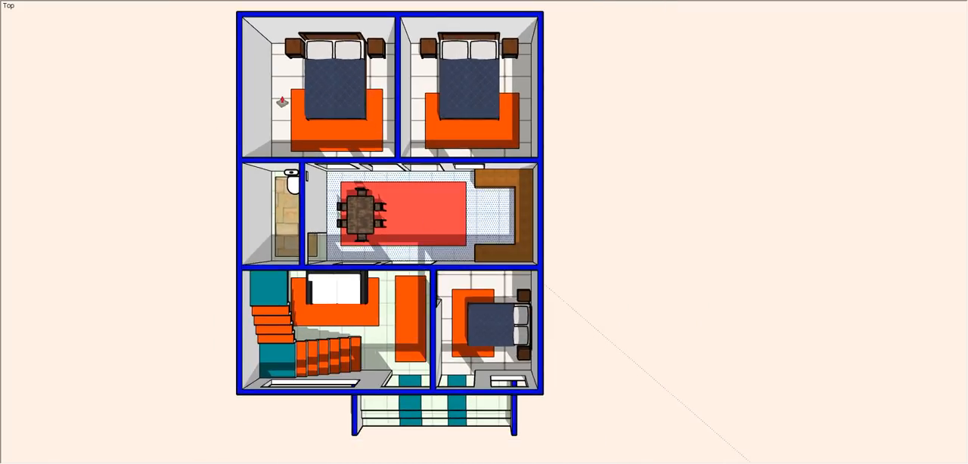
{"action": "scroll", "coordinate": [337, 130], "scroll_direction": "up", "scroll_amount": 7}
{"action": "scroll", "coordinate": [292, 243], "scroll_direction": "down", "scroll_amount": 2}
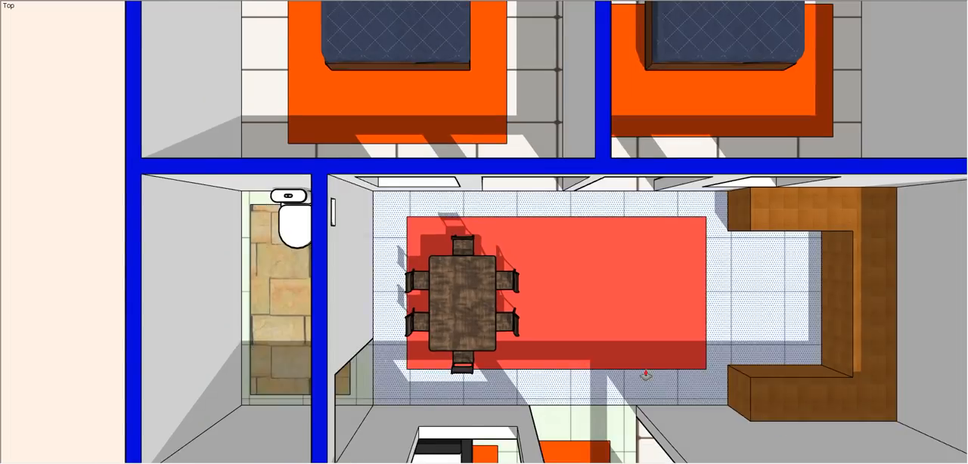
{"action": "mouse_move", "coordinate": [658, 377]}
{"action": "middle_mouse_down"}
{"action": "mouse_move", "coordinate": [643, 204]}
{"action": "mouse_move", "coordinate": [579, 196]}
{"action": "mouse_move", "coordinate": [597, 231]}
{"action": "mouse_move", "coordinate": [270, 268]}
{"action": "mouse_move", "coordinate": [551, 225]}
{"action": "mouse_move", "coordinate": [213, 205]}
{"action": "mouse_move", "coordinate": [184, 220]}
{"action": "mouse_move", "coordinate": [286, 220]}
{"action": "middle_mouse_up"}
{"action": "scroll", "coordinate": [453, 173], "scroll_direction": "down", "scroll_amount": 3}
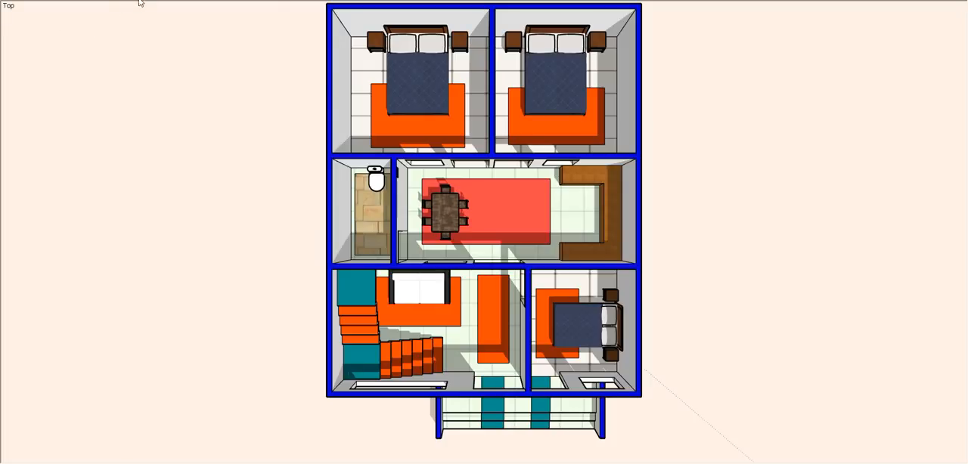
- Dimension the 2D floor plan's overall width and depth outside its outer walls
{"action": "key", "text": "t"}
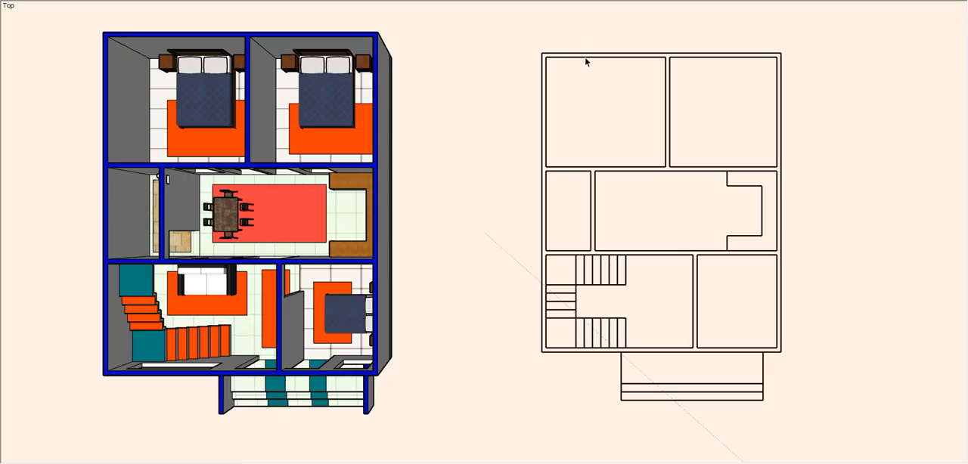
{"action": "left_click", "coordinate": [601, 57]}
{"action": "left_click", "coordinate": [734, 3]}
{"action": "left_click", "coordinate": [609, 55]}
{"action": "left_click", "coordinate": [621, 57]}
{"action": "left_click", "coordinate": [610, 32]}
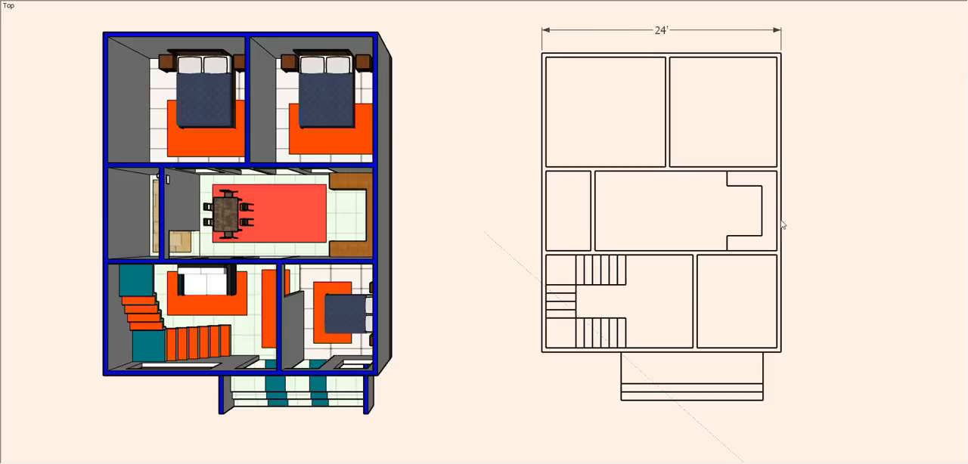
{"action": "left_click", "coordinate": [546, 270]}
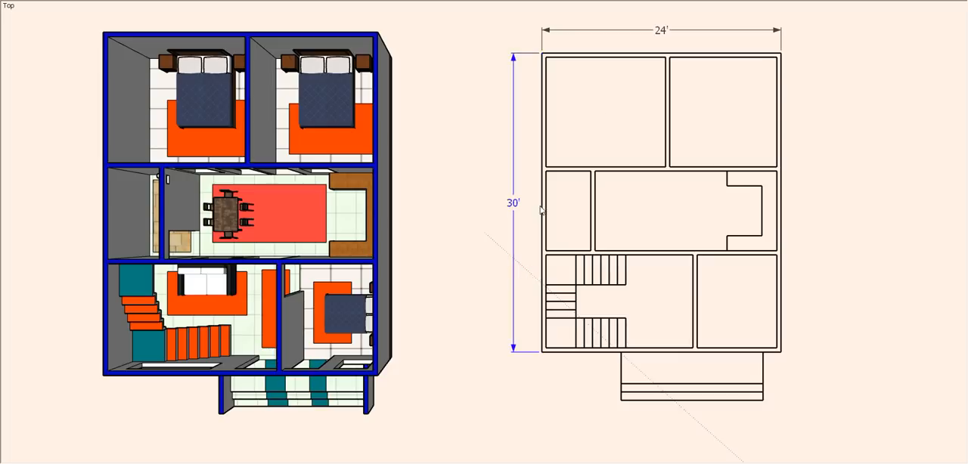
{"action": "left_click", "coordinate": [514, 265]}
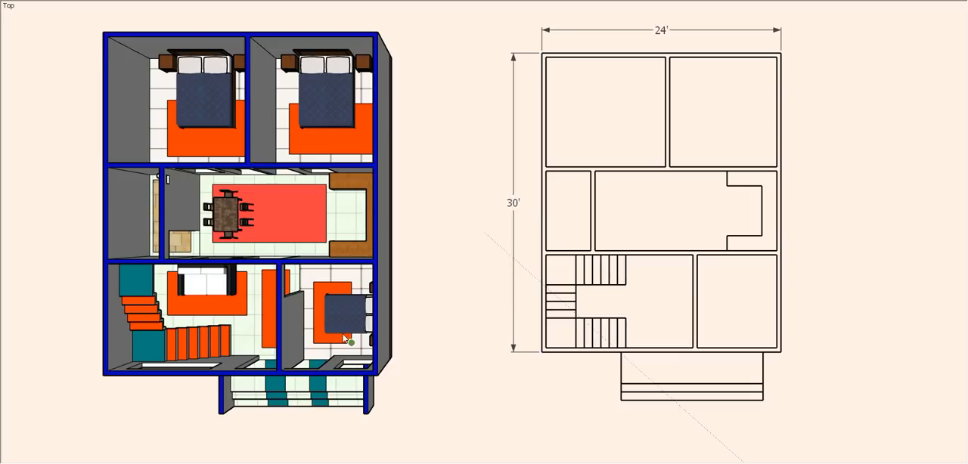
- Dimension the width and depth of both rear bedrooms inside their walls on the floor plan
{"action": "left_click", "coordinate": [570, 59]}
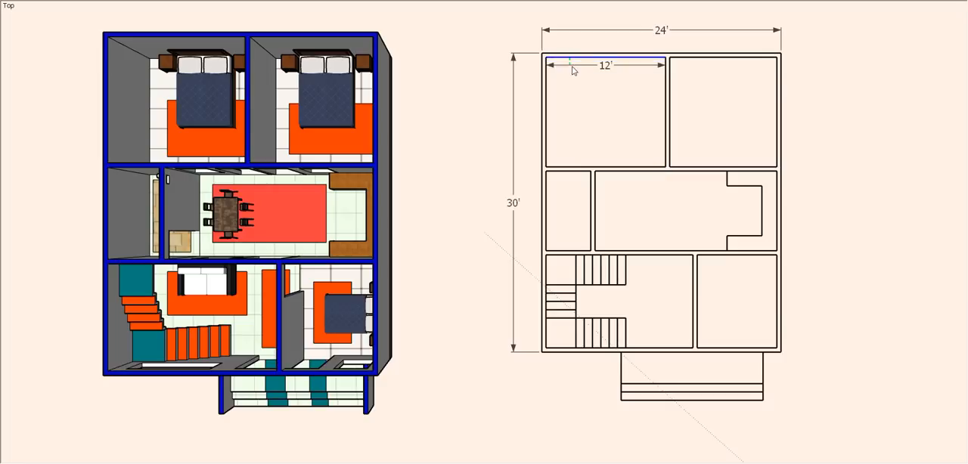
{"action": "left_click", "coordinate": [572, 69]}
{"action": "left_click", "coordinate": [551, 138]}
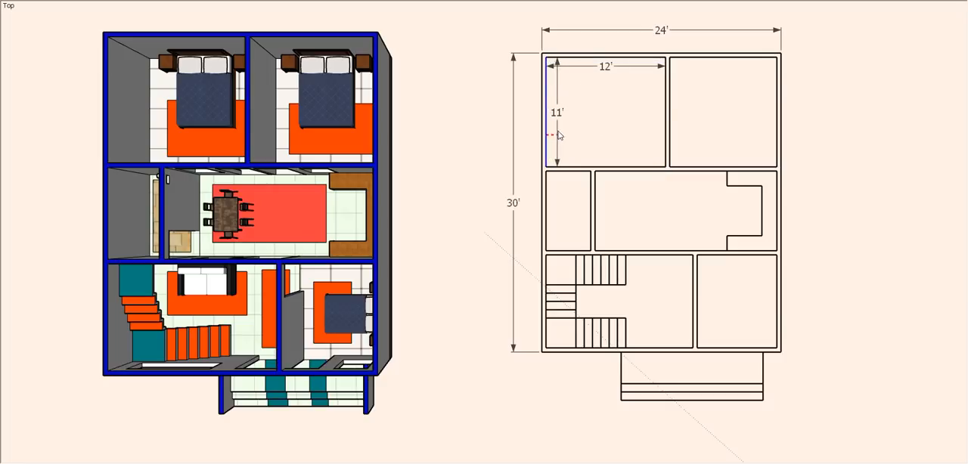
{"action": "left_click", "coordinate": [559, 136]}
{"action": "left_click", "coordinate": [693, 75]}
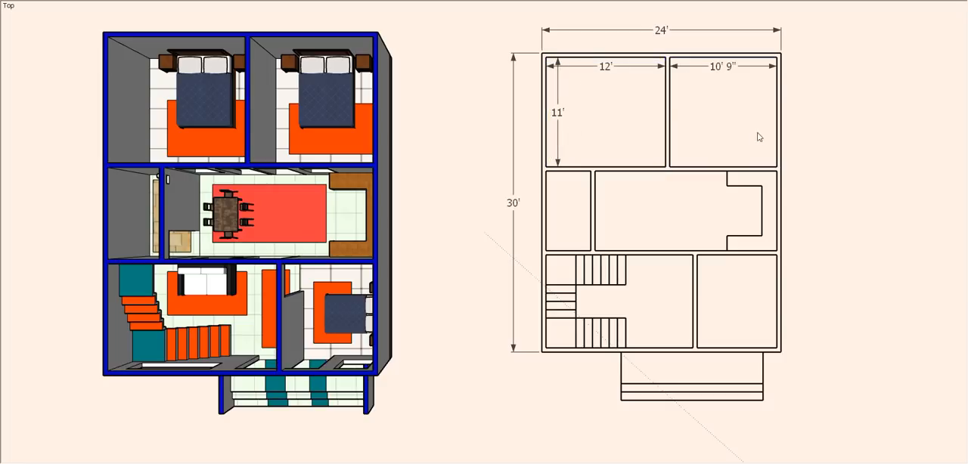
{"action": "left_click", "coordinate": [776, 144]}
{"action": "left_click", "coordinate": [768, 193]}
- Dimension the small bathroom's width and depth on the floor plan
{"action": "left_click", "coordinate": [558, 175]}
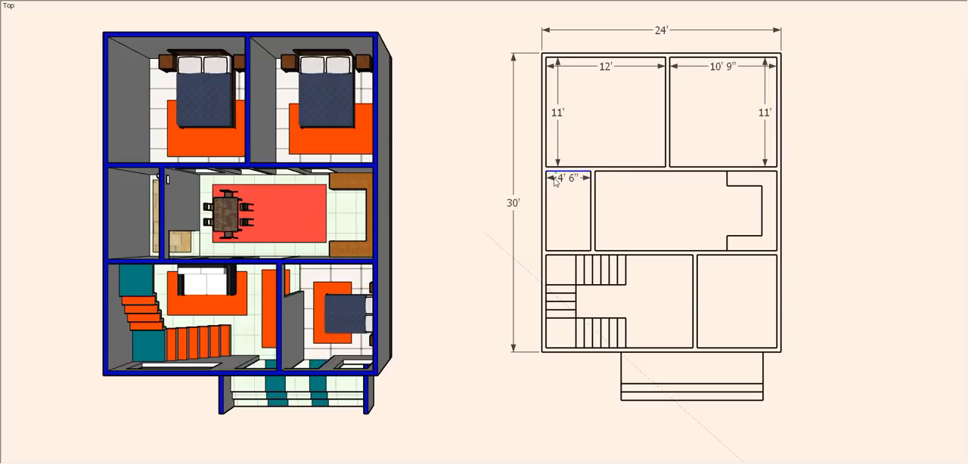
{"action": "left_click", "coordinate": [548, 219]}
{"action": "scroll", "coordinate": [552, 214], "scroll_direction": "up", "scroll_amount": 1}
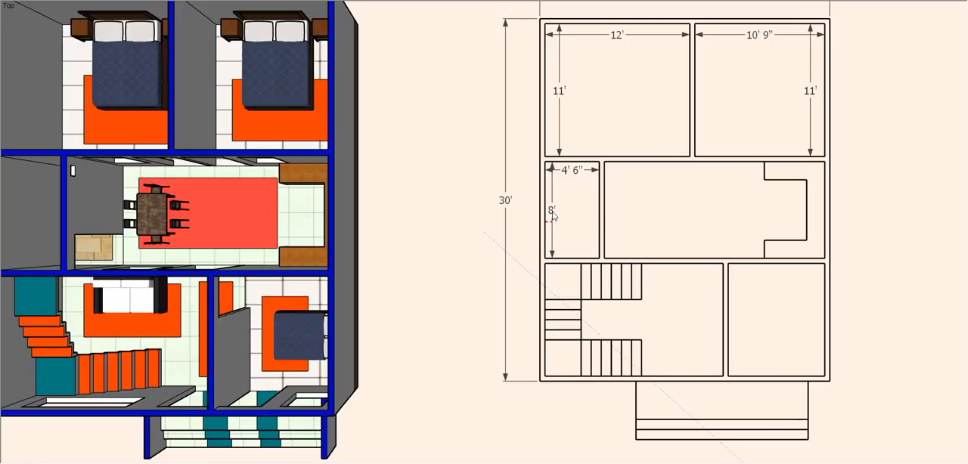
- Dimension the widths of the dining area and kitchen counter area, and the depth along the kitchen's outer wall
{"action": "left_click", "coordinate": [622, 165]}
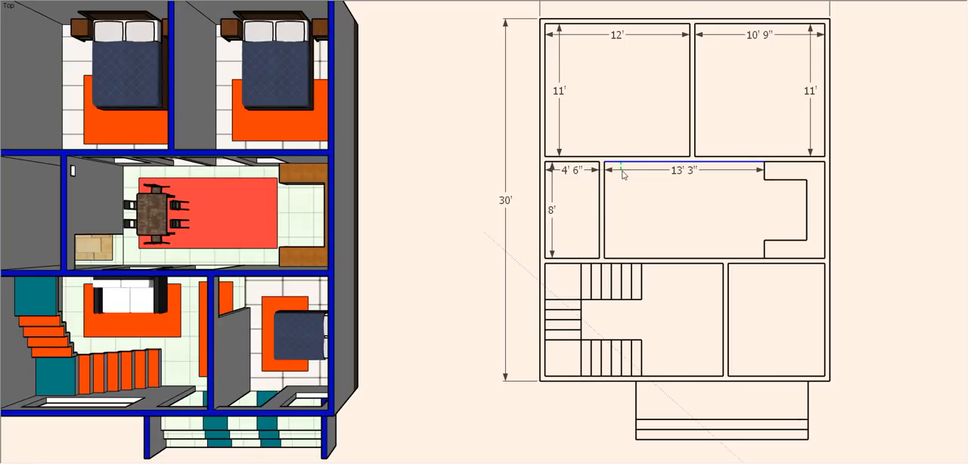
{"action": "left_click", "coordinate": [625, 172]}
{"action": "left_click", "coordinate": [777, 164]}
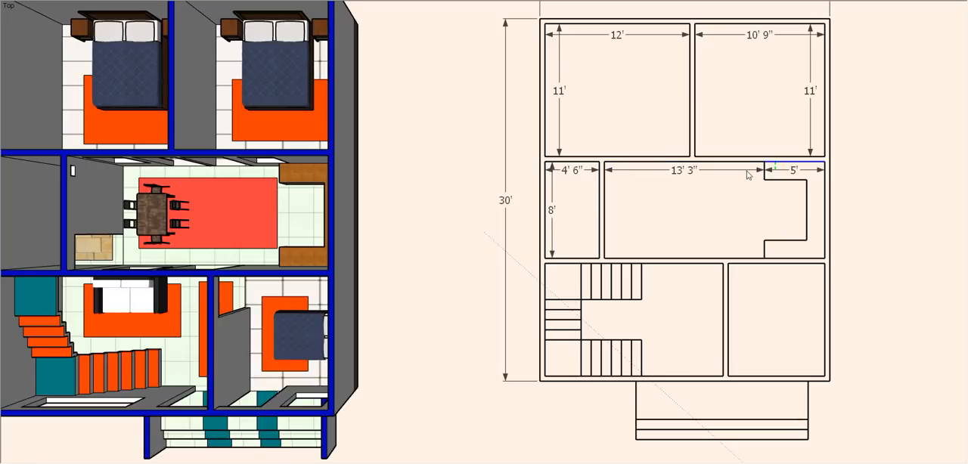
{"action": "left_click", "coordinate": [824, 209]}
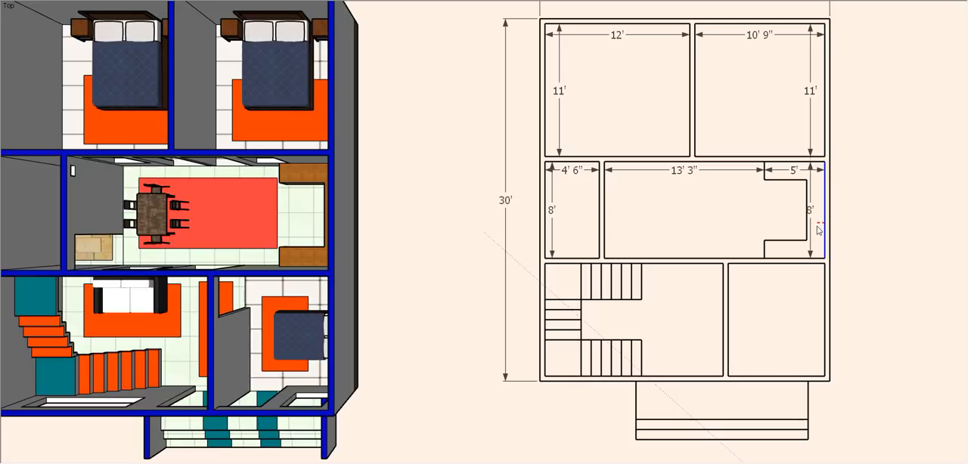
- Dimension the stair room's clear width from the stairs to the partition wall, and its depth along that partition
{"action": "scroll", "coordinate": [810, 211], "scroll_direction": "up", "scroll_amount": 1}
{"action": "scroll", "coordinate": [811, 211], "scroll_direction": "up", "scroll_amount": 1}
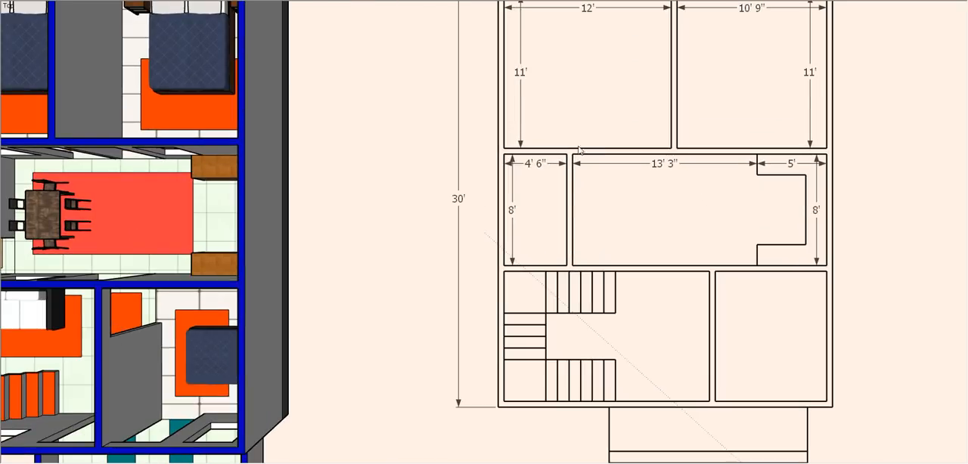
{"action": "scroll", "coordinate": [579, 150], "scroll_direction": "down", "scroll_amount": 1}
{"action": "scroll", "coordinate": [612, 264], "scroll_direction": "up", "scroll_amount": 1}
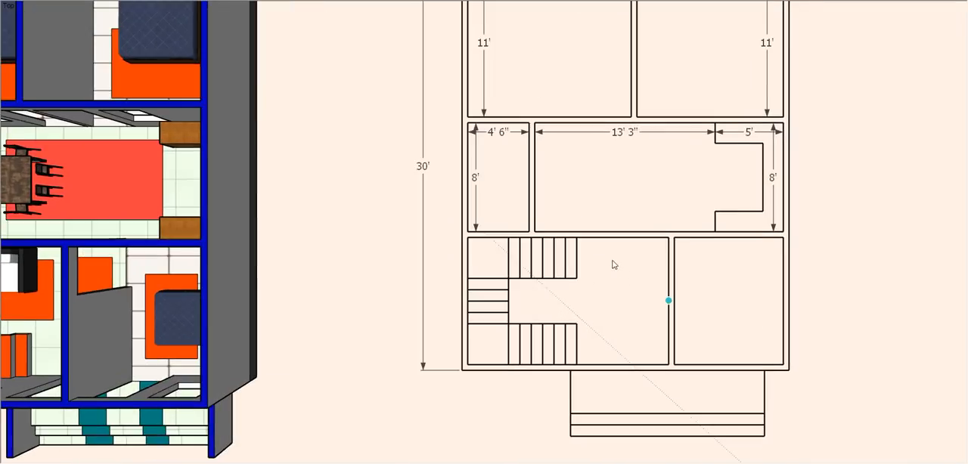
{"action": "left_click", "coordinate": [577, 238]}
{"action": "left_click", "coordinate": [669, 238]}
{"action": "left_click", "coordinate": [655, 253]}
{"action": "left_click", "coordinate": [669, 301]}
{"action": "left_click", "coordinate": [655, 291]}
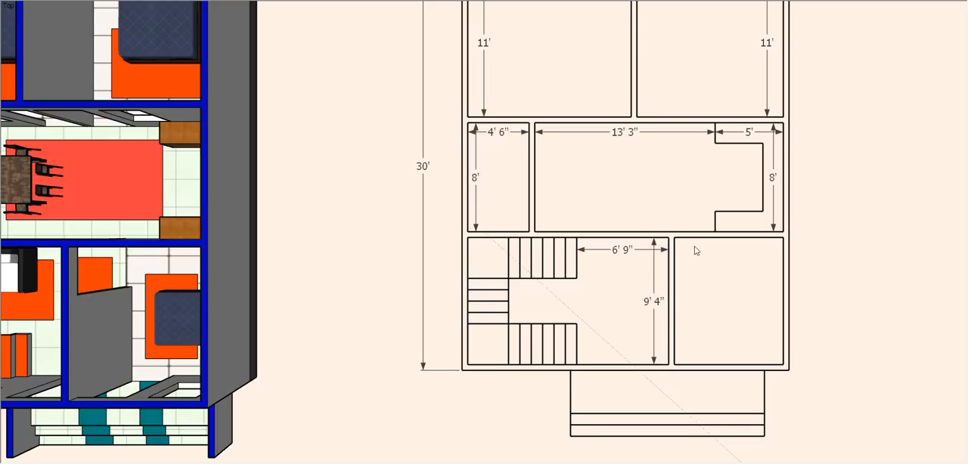
- Dimension the front bedroom's width and depth inside its walls on the floor plan
{"action": "left_click", "coordinate": [690, 239]}
{"action": "left_click", "coordinate": [694, 253]}
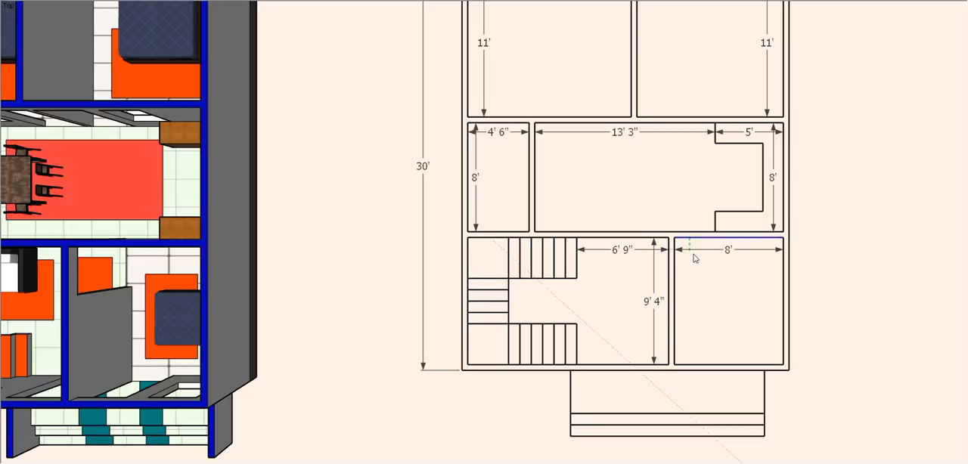
{"action": "left_click", "coordinate": [784, 301]}
{"action": "key", "text": "Escape"}
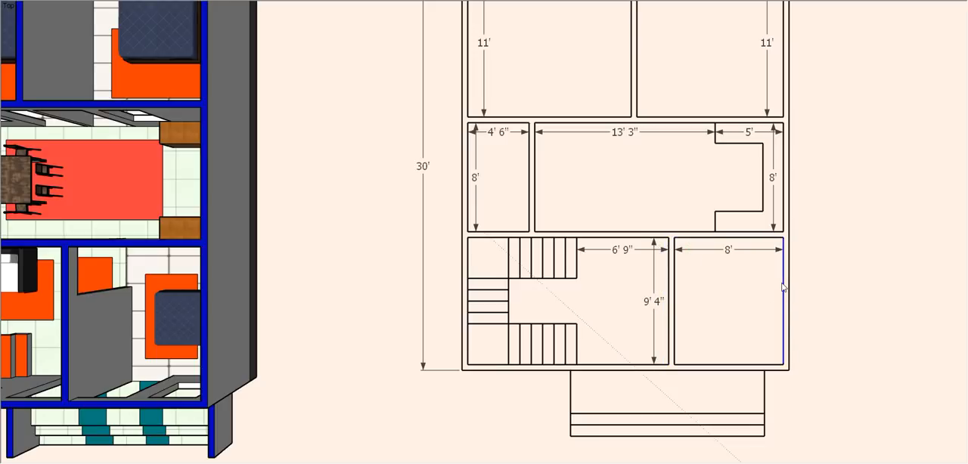
{"action": "left_click", "coordinate": [784, 285]}
{"action": "left_click", "coordinate": [768, 282]}
{"action": "scroll", "coordinate": [722, 279], "scroll_direction": "down", "scroll_amount": 1}
{"action": "scroll", "coordinate": [730, 277], "scroll_direction": "down", "scroll_amount": 3}
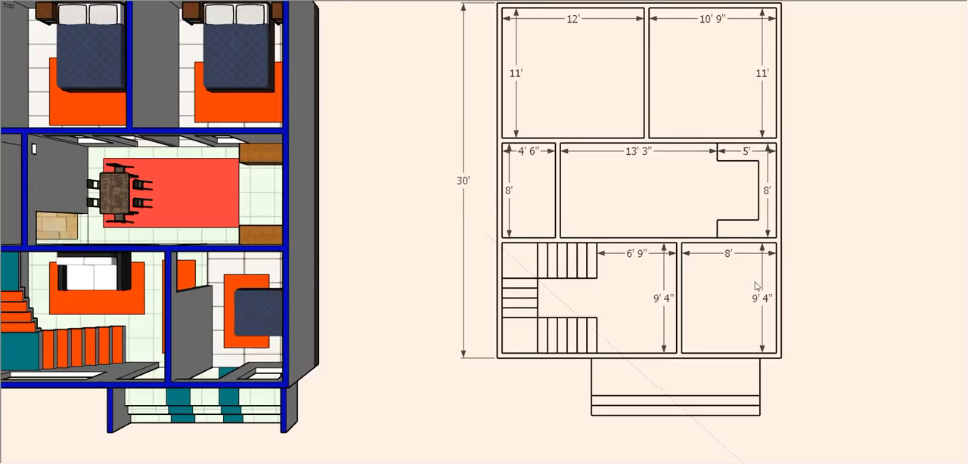
- Dimension the staircase's overall length from the outer wall to the flights' open end, placing the dimension between the two flights
{"action": "scroll", "coordinate": [567, 324], "scroll_direction": "up", "scroll_amount": 2}
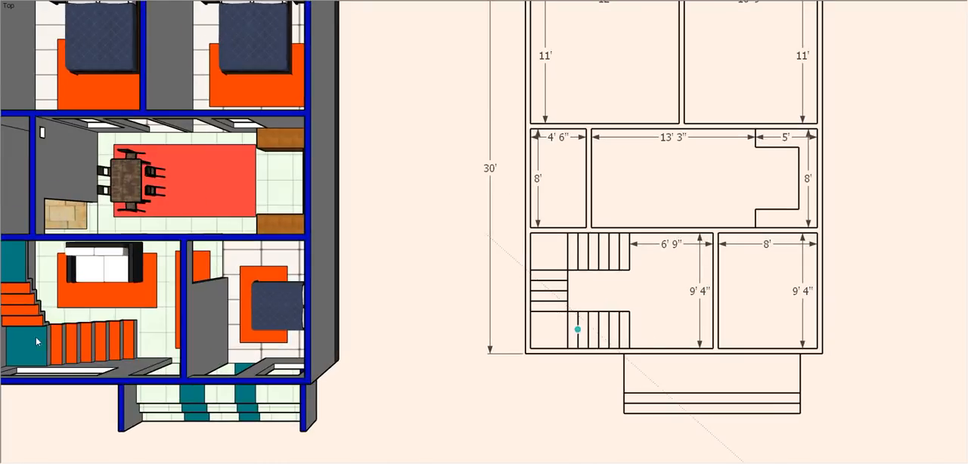
{"action": "scroll", "coordinate": [662, 316], "scroll_direction": "down", "scroll_amount": 2}
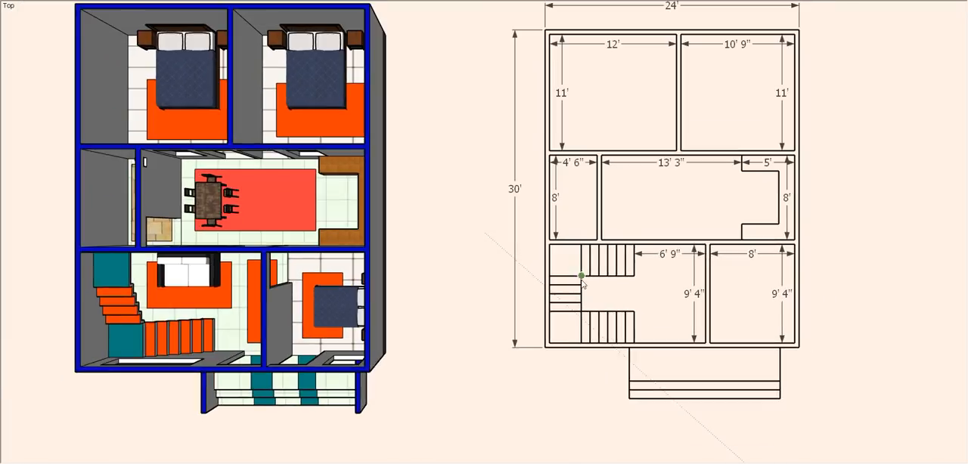
{"action": "scroll", "coordinate": [579, 249], "scroll_direction": "up", "scroll_amount": 4}
{"action": "left_click", "coordinate": [681, 221]}
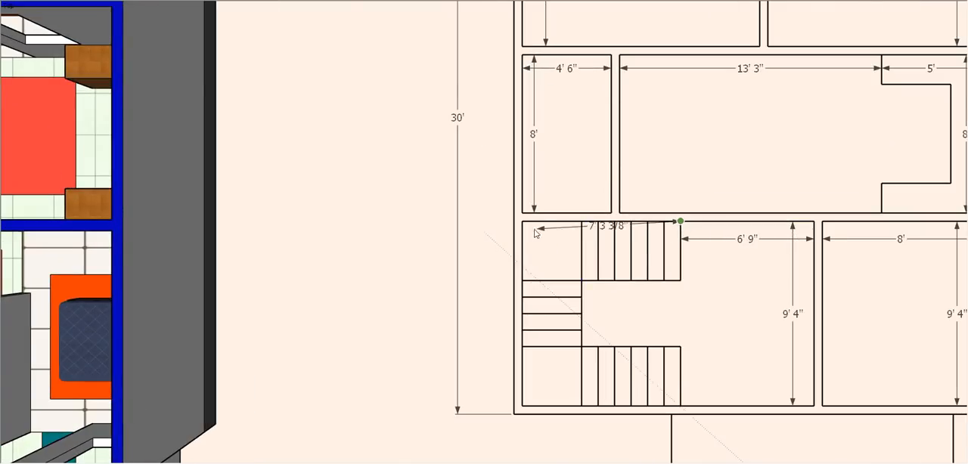
{"action": "left_click", "coordinate": [522, 220]}
{"action": "left_click", "coordinate": [602, 240]}
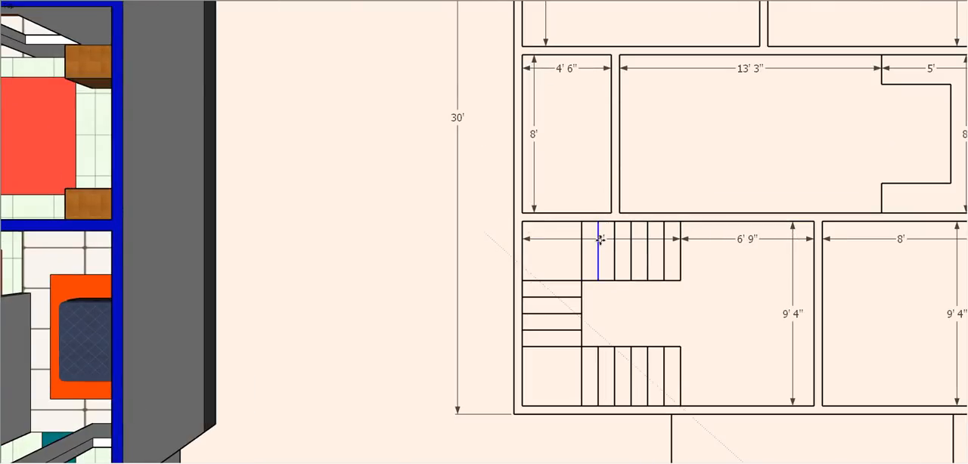
{"action": "left_click", "coordinate": [604, 296]}
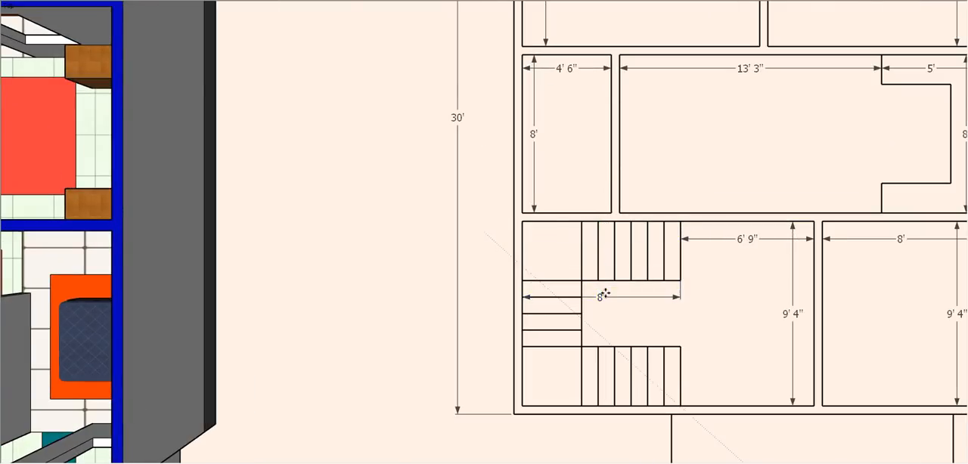
- Dimension the stair room's depth along its outer wall, placing the dimension just outside the building
{"action": "left_click", "coordinate": [523, 220]}
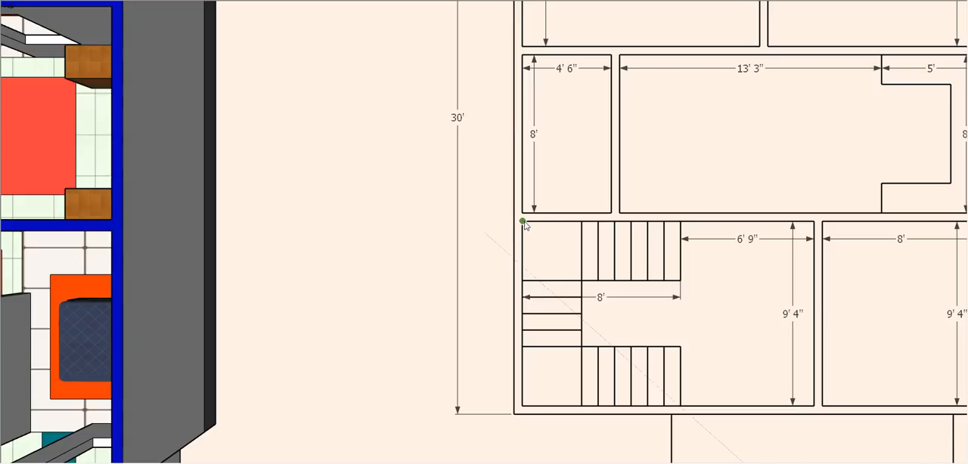
{"action": "left_click", "coordinate": [522, 406]}
{"action": "left_click", "coordinate": [500, 366]}
- Dimension the widths of the lower and upper stair flights, placing both dimensions inside the corner landings
{"action": "scroll", "coordinate": [496, 265], "scroll_direction": "down", "scroll_amount": 2}
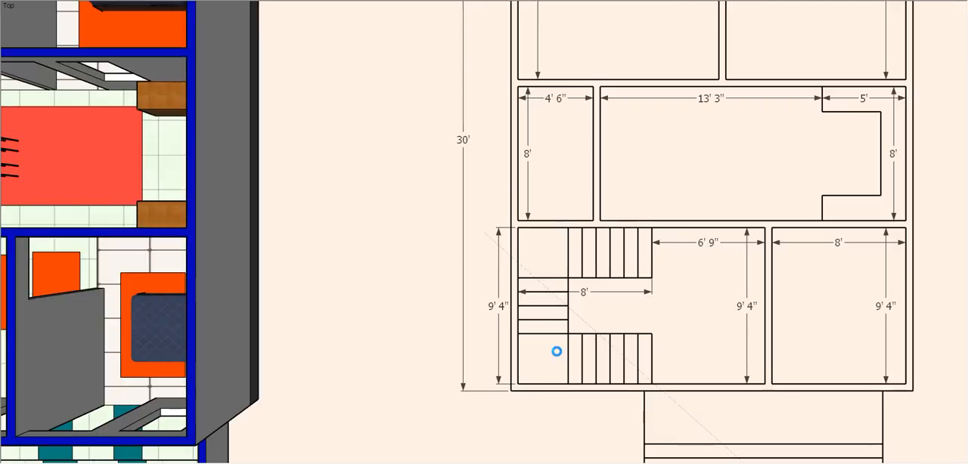
{"action": "scroll", "coordinate": [565, 347], "scroll_direction": "up", "scroll_amount": 1}
{"action": "scroll", "coordinate": [565, 348], "scroll_direction": "up", "scroll_amount": 2}
{"action": "left_click", "coordinate": [568, 331]}
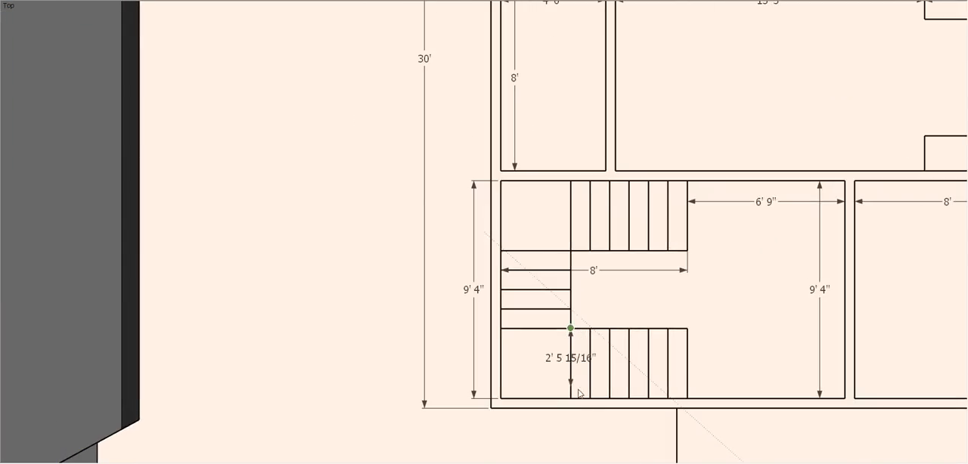
{"action": "left_click", "coordinate": [569, 387]}
{"action": "left_click", "coordinate": [553, 382]}
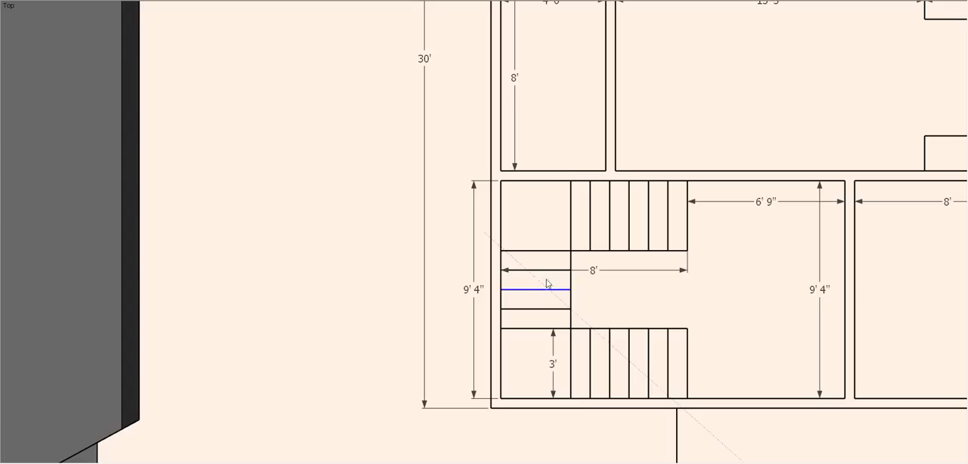
{"action": "left_click", "coordinate": [570, 180]}
{"action": "left_click", "coordinate": [571, 251]}
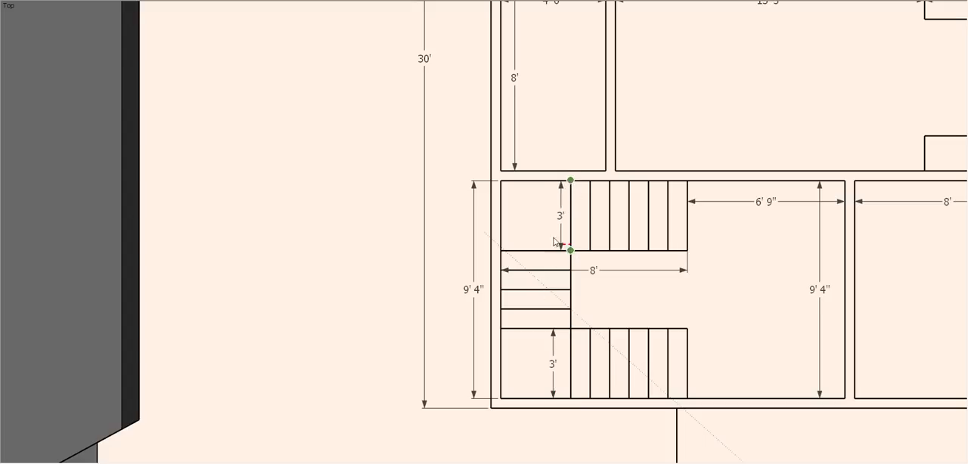
{"action": "left_click", "coordinate": [553, 249]}
- Dimension the upper corner landing's width along its edge with the middle flight, placing the dimension inside the landing
{"action": "left_click", "coordinate": [526, 250]}
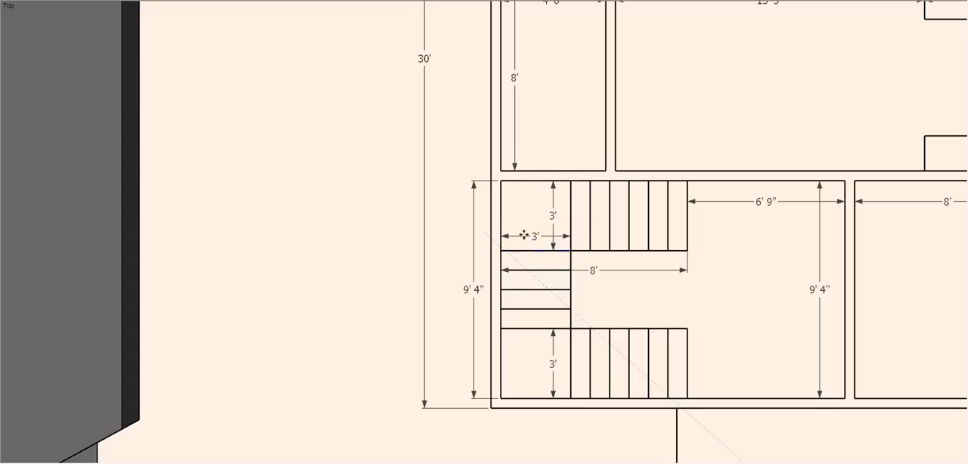
{"action": "left_click", "coordinate": [521, 236]}
{"action": "scroll", "coordinate": [519, 328], "scroll_direction": "up", "scroll_amount": 1}
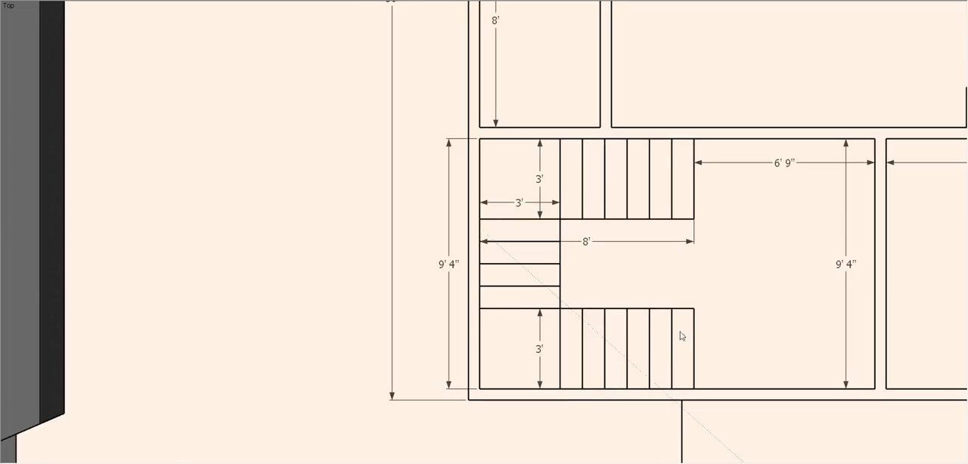
- Create the 3D text "BED ROOM" and place it in the 12' wide rear bedroom of the floor plan
{"action": "scroll", "coordinate": [681, 337], "scroll_direction": "down", "scroll_amount": 6}
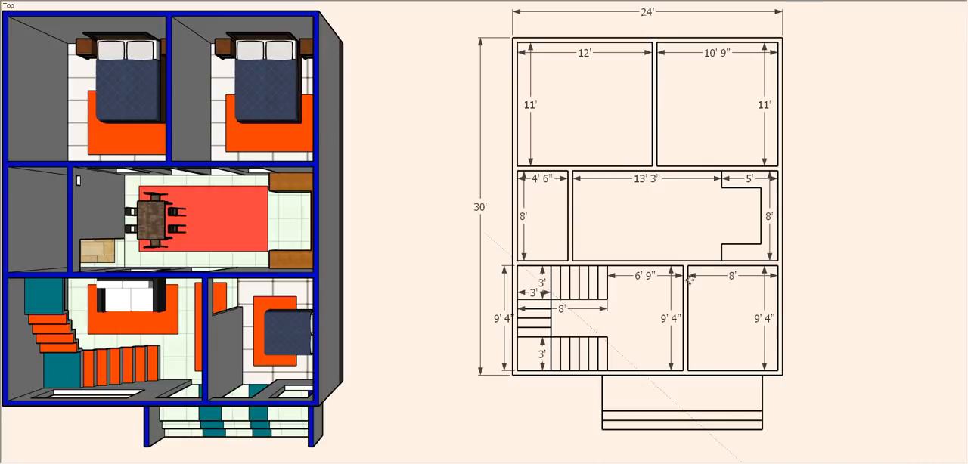
{"action": "key", "text": "shift+t"}
{"action": "type", "text": "BED ROO"}
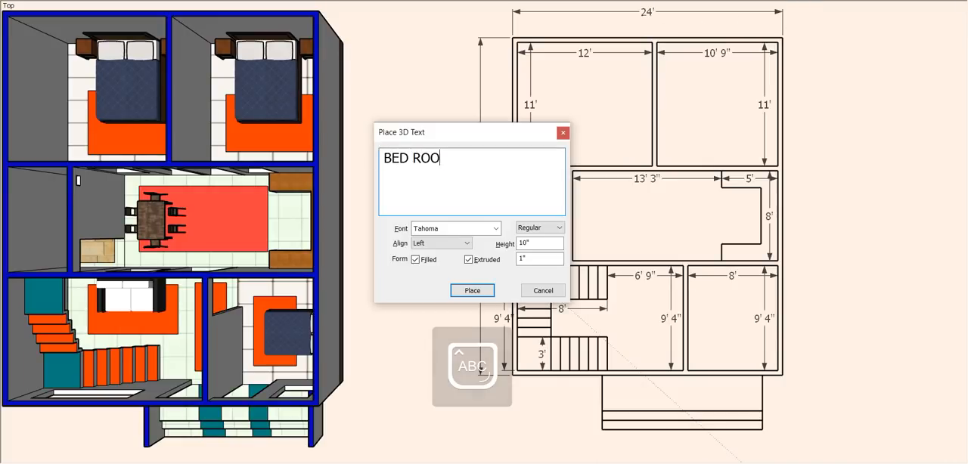
{"action": "type", "text": "M"}
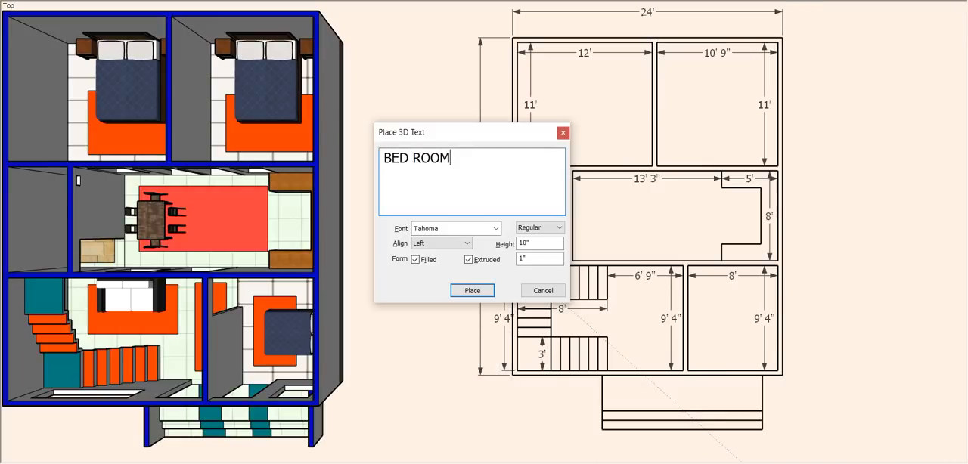
{"action": "left_click", "coordinate": [471, 292]}
{"action": "left_click", "coordinate": [565, 102]}
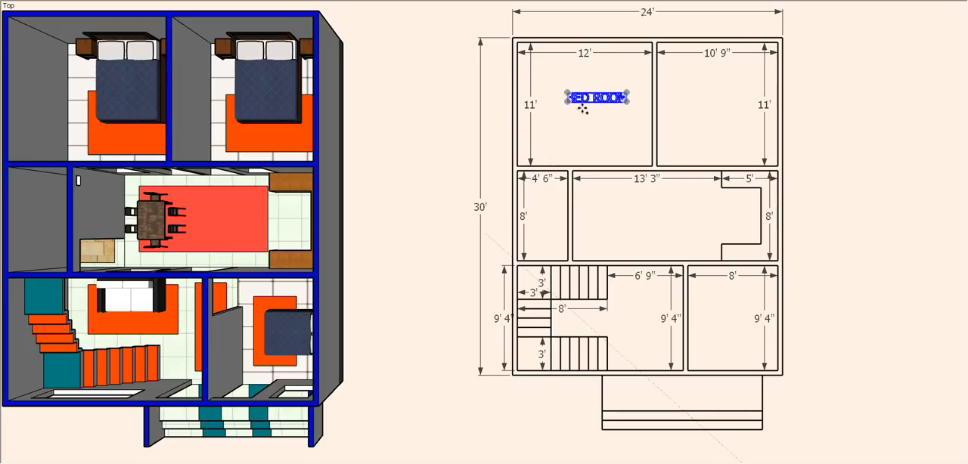
- Copy the "BED ROOM" label into the adjacent rear bedroom and the front bedroom
{"action": "key", "text": "ctrl"}
{"action": "left_click", "coordinate": [582, 108]}
{"action": "left_click", "coordinate": [700, 114]}
{"action": "key", "text": "ctrl"}
{"action": "left_click", "coordinate": [700, 115]}
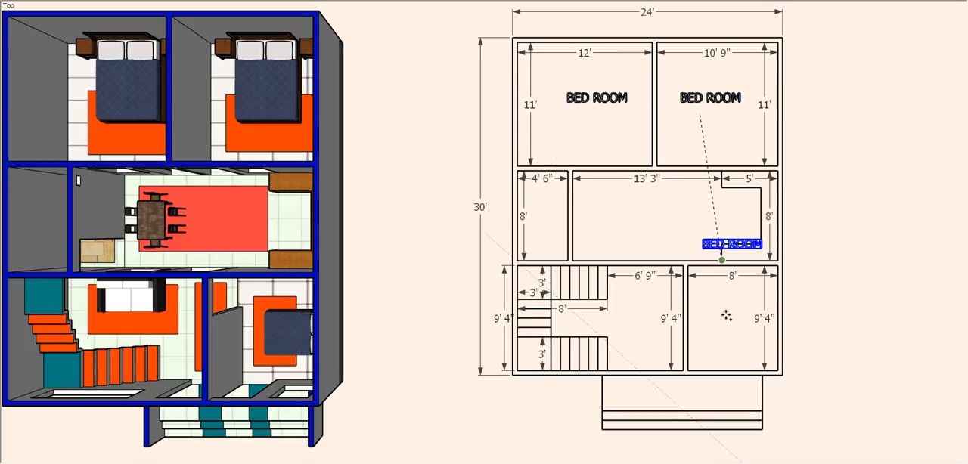
{"action": "left_click", "coordinate": [722, 317]}
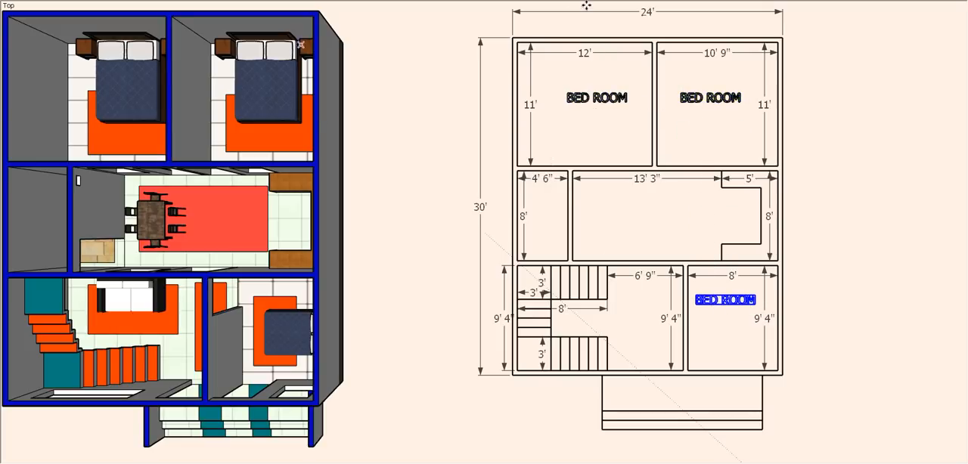
- Create the two-line 3D text "TOL BATH" and place it in the small bathroom on the plan
{"action": "key", "text": "shift+t"}
{"action": "type", "text": "TOL"}
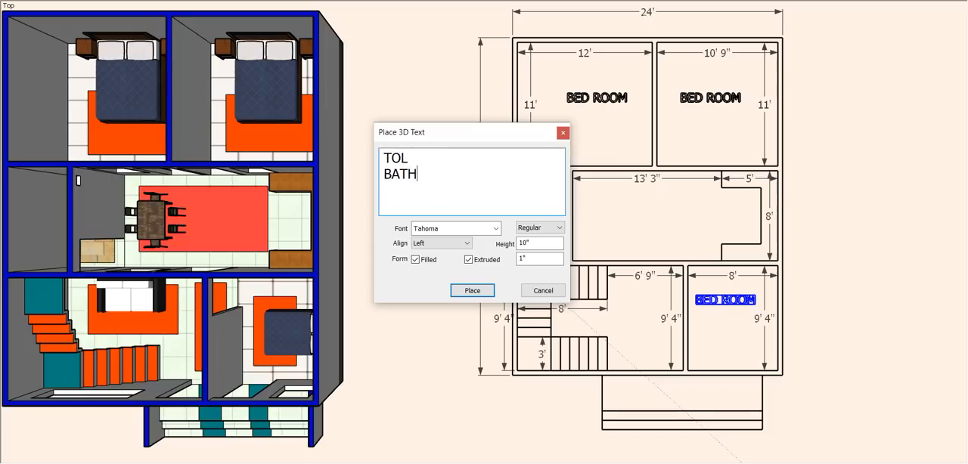
{"action": "left_click", "coordinate": [472, 290]}
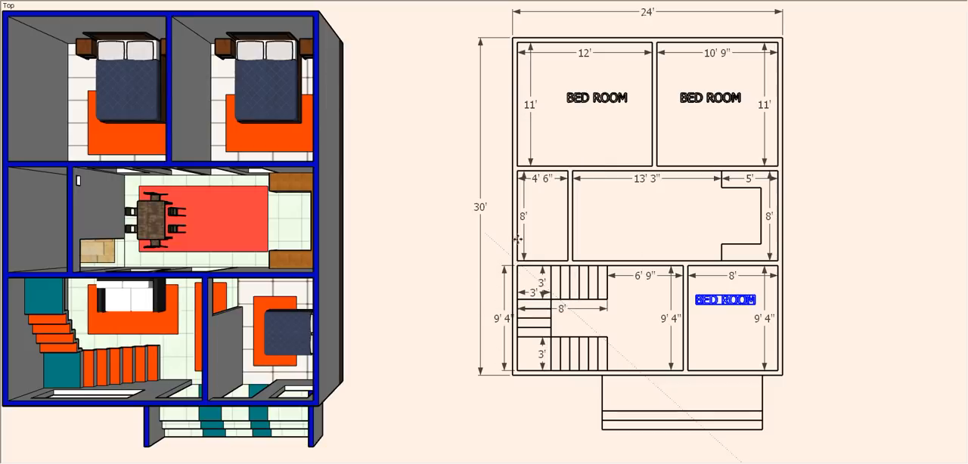
{"action": "left_click", "coordinate": [535, 236]}
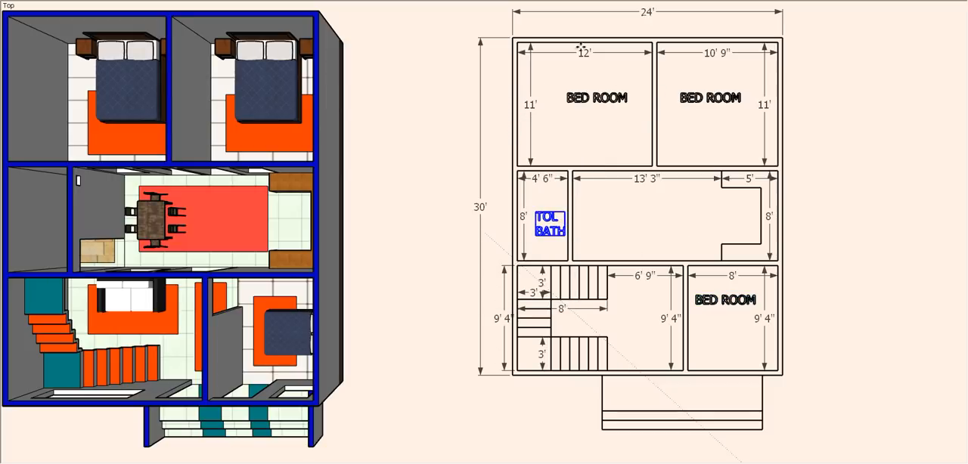
- Create the 3D text "DINING" and place it in the middle of the dining area
{"action": "key", "text": "shift+t"}
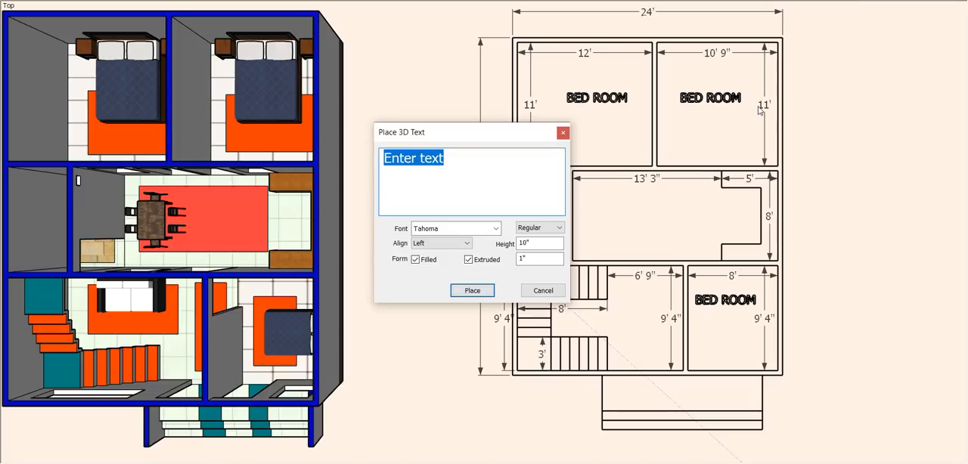
{"action": "type", "text": "DINING"}
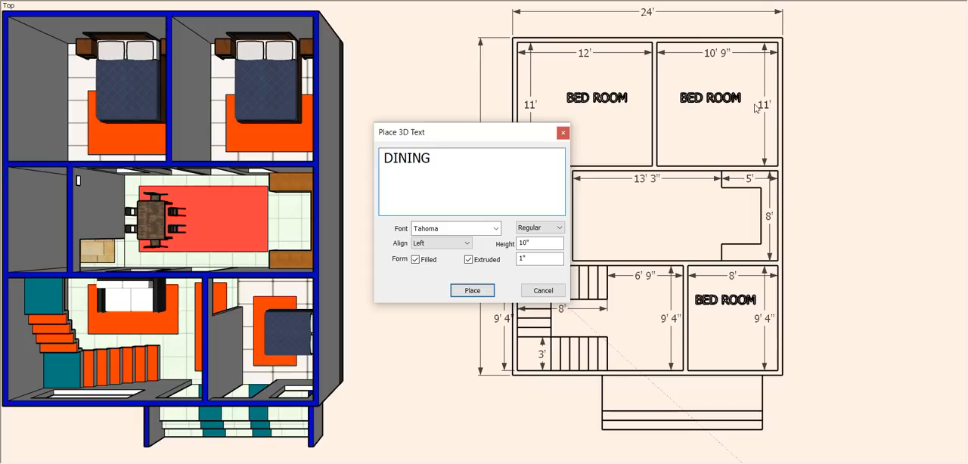
{"action": "left_click", "coordinate": [483, 300]}
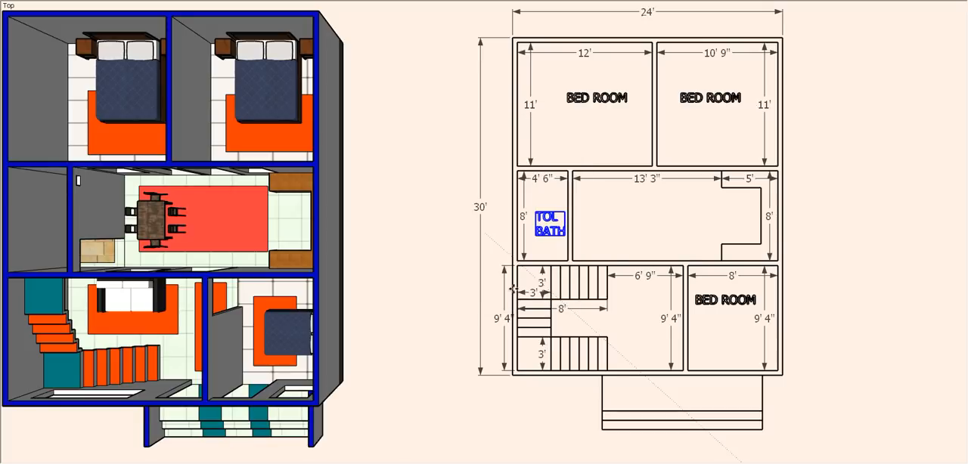
{"action": "left_click", "coordinate": [621, 227]}
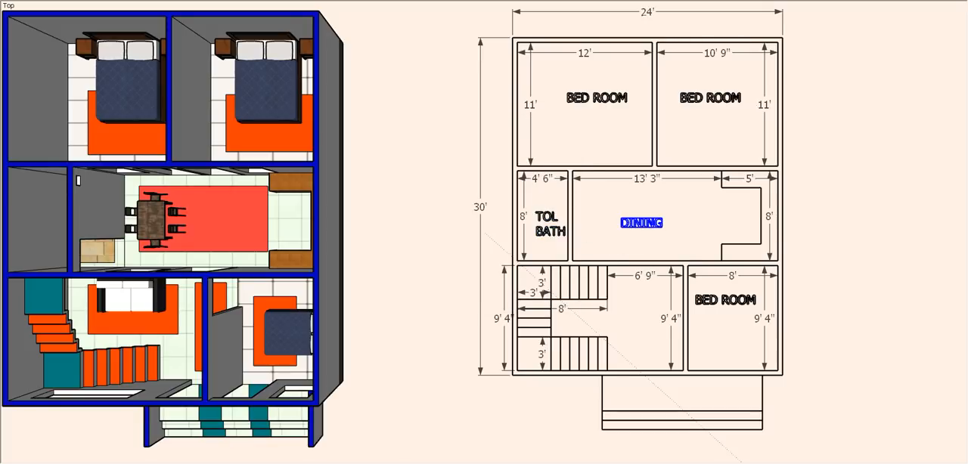
- Create the 3D text "KITCHEN" and place it beside the kitchen counter outline
{"action": "type", "text": "KITCHEN"}
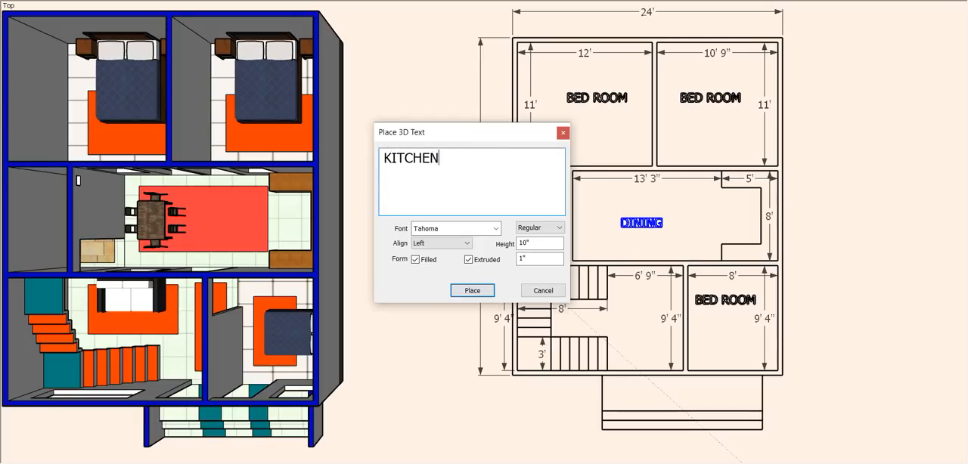
{"action": "left_click", "coordinate": [472, 290]}
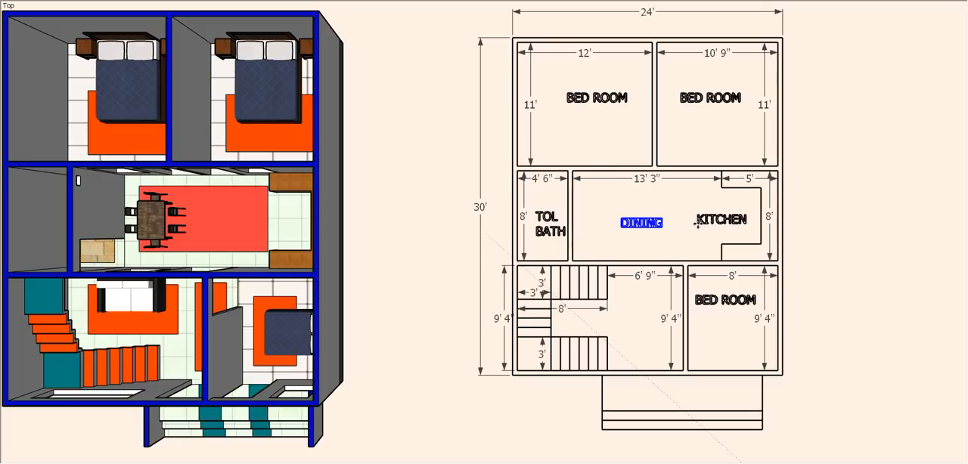
{"action": "left_click", "coordinate": [702, 225]}
- Create the three-line 3D text "LIVING CUM STAIR" and place it in the open area beside the stairs
{"action": "key", "text": "shift+t"}
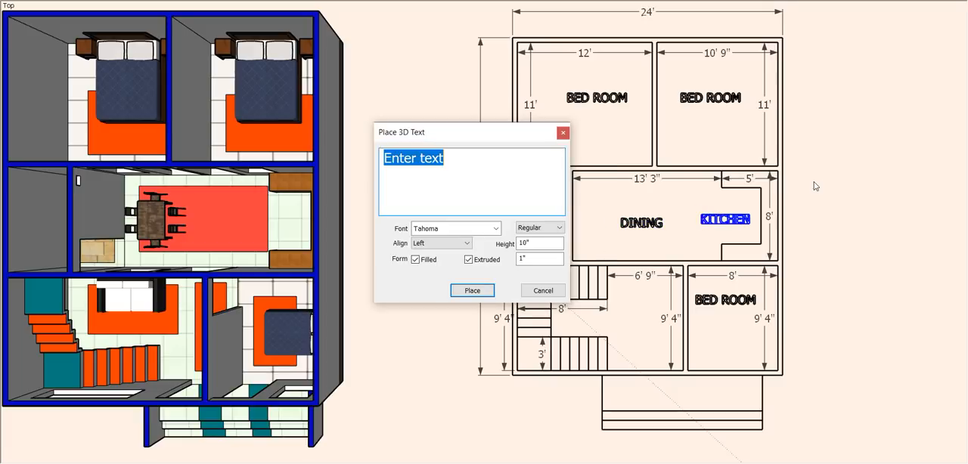
{"action": "type", "text": "L"}
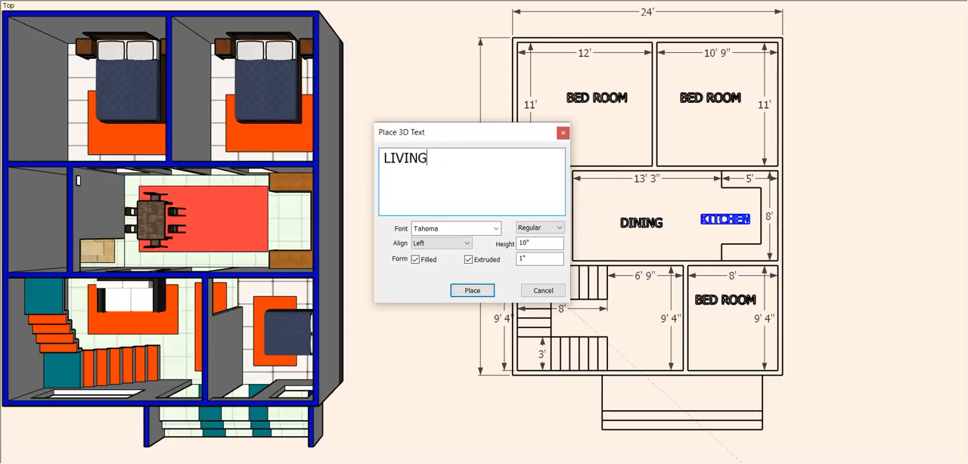
{"action": "type", "text": "IVING"}
{"action": "key", "text": "Return"}
{"action": "type", "text": "CUM"}
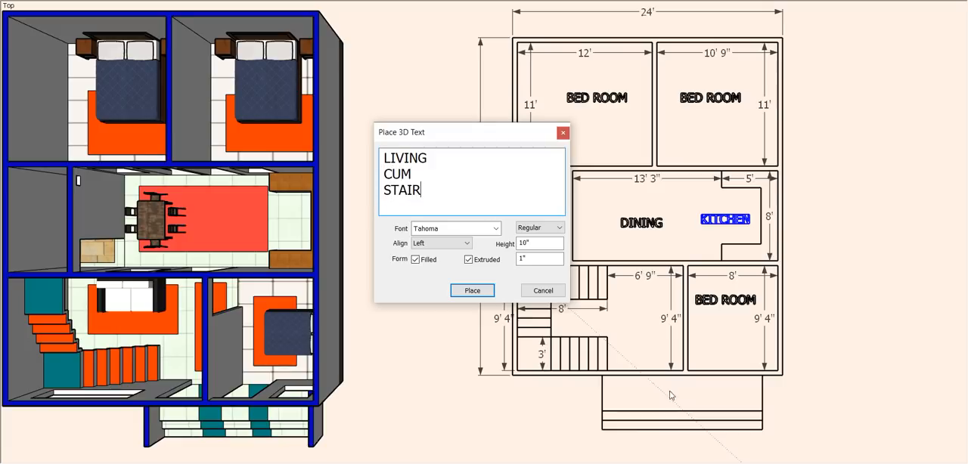
{"action": "left_click", "coordinate": [471, 292]}
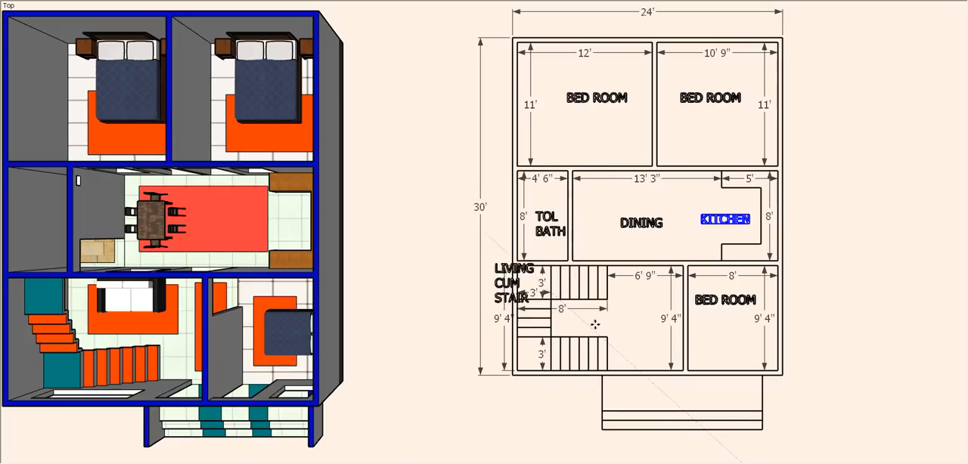
{"action": "left_click", "coordinate": [619, 339]}
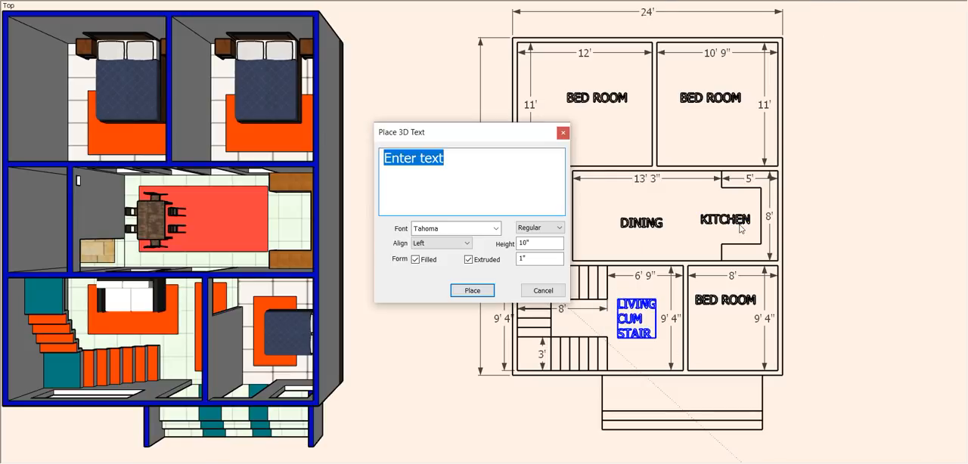
- Create the 3D text "PORCH" and place it in the porch area above the entrance steps
{"action": "type", "text": "PORCH"}
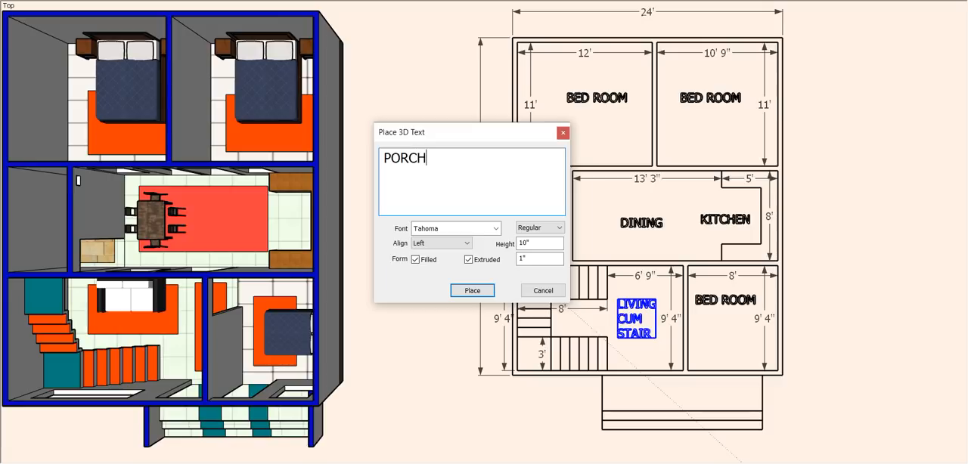
{"action": "left_click", "coordinate": [472, 292]}
{"action": "left_click", "coordinate": [665, 401]}
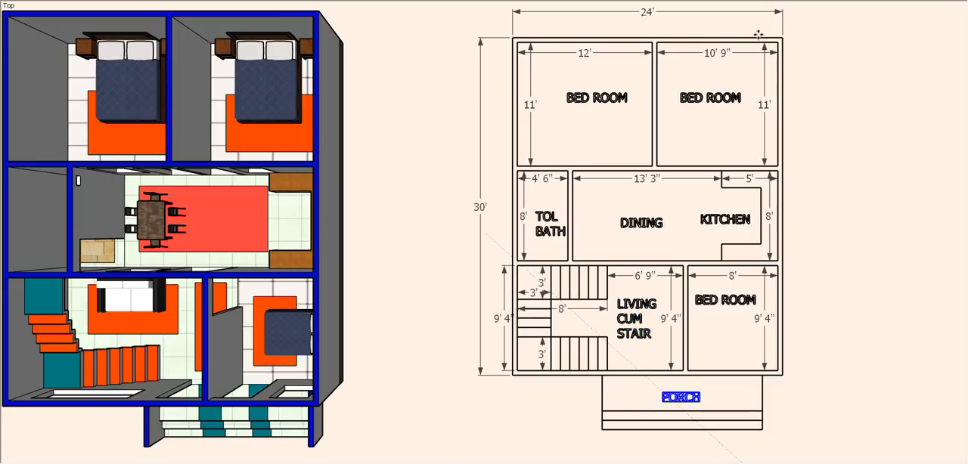
{"action": "scroll", "coordinate": [700, 420], "scroll_direction": "up", "scroll_amount": 4}
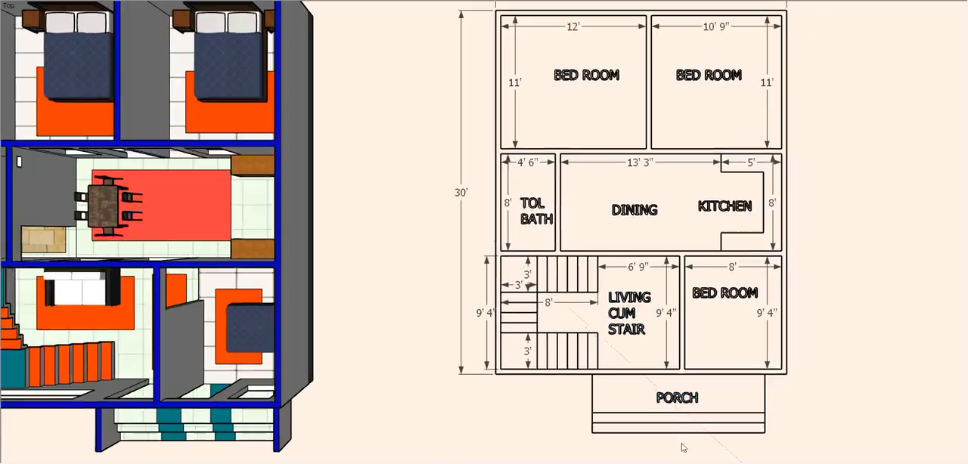
- Dimension the porch's depth and width, placing the dimensions beside the porch and below the entrance steps
{"action": "left_click", "coordinate": [554, 355]}
{"action": "left_click", "coordinate": [555, 408]}
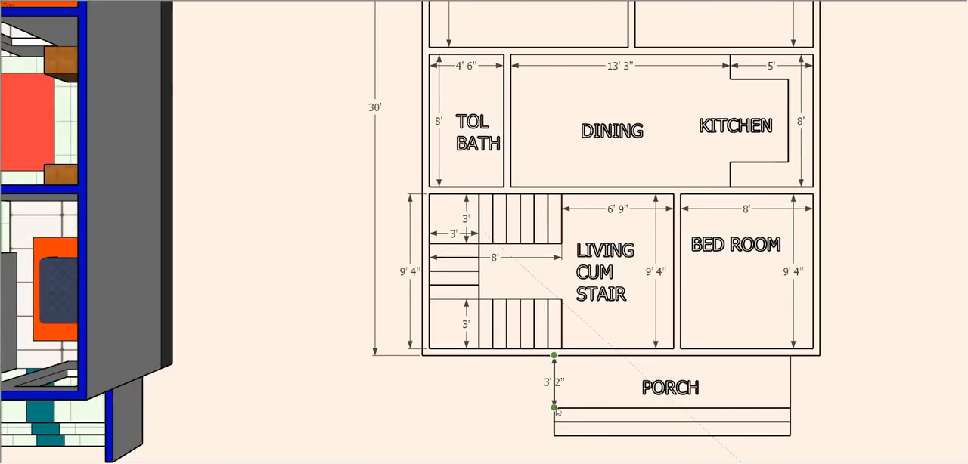
{"action": "left_click", "coordinate": [554, 409]}
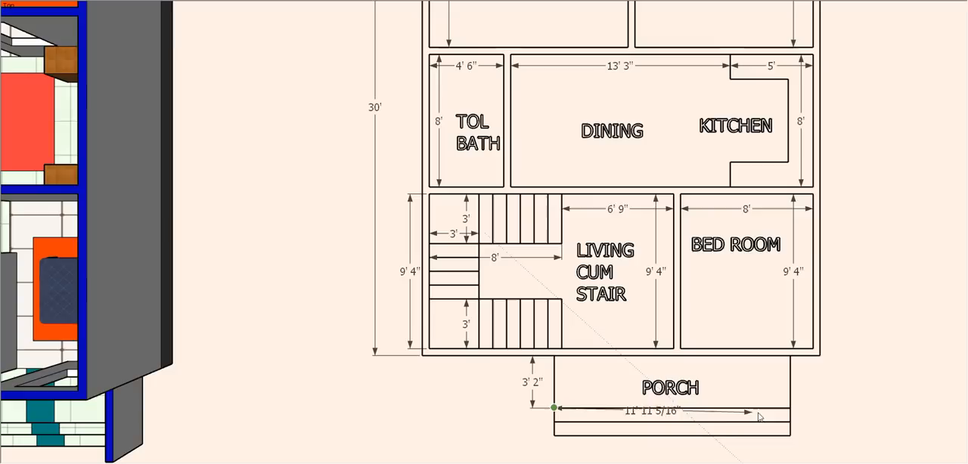
{"action": "left_click", "coordinate": [791, 408]}
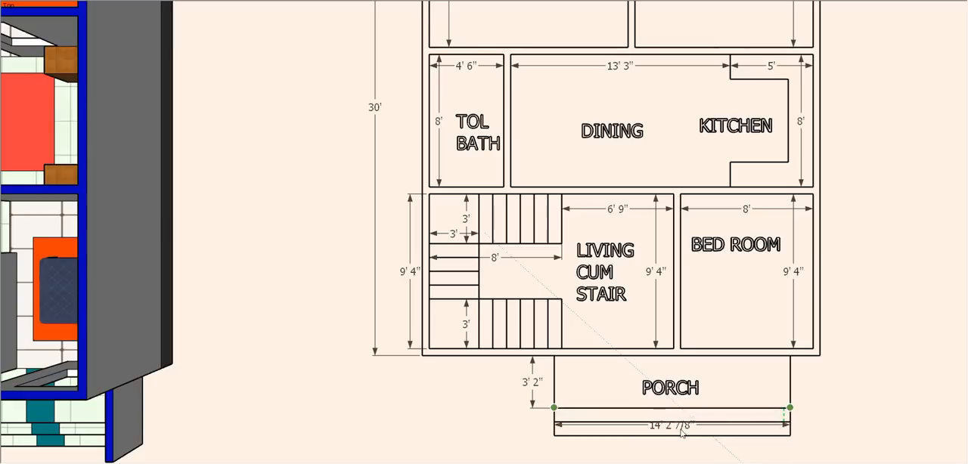
{"action": "left_click", "coordinate": [703, 449]}
{"action": "scroll", "coordinate": [708, 439], "scroll_direction": "down", "scroll_amount": 2}
{"action": "scroll", "coordinate": [715, 401], "scroll_direction": "down", "scroll_amount": 5}
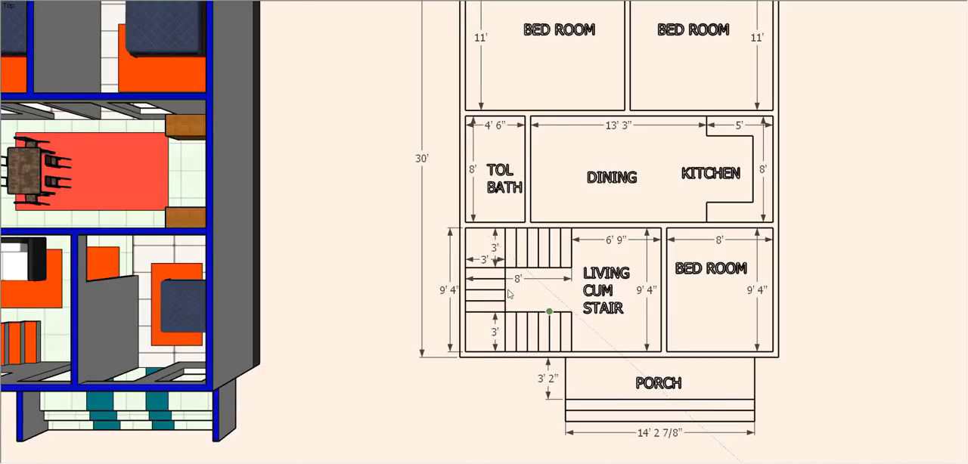
- Examine the furnished house from above, at its entrance steps and in an overall perspective beside the dimensioned plan
{"action": "scroll", "coordinate": [587, 373], "scroll_direction": "up", "scroll_amount": 4}
{"action": "scroll", "coordinate": [587, 374], "scroll_direction": "down", "scroll_amount": 1}
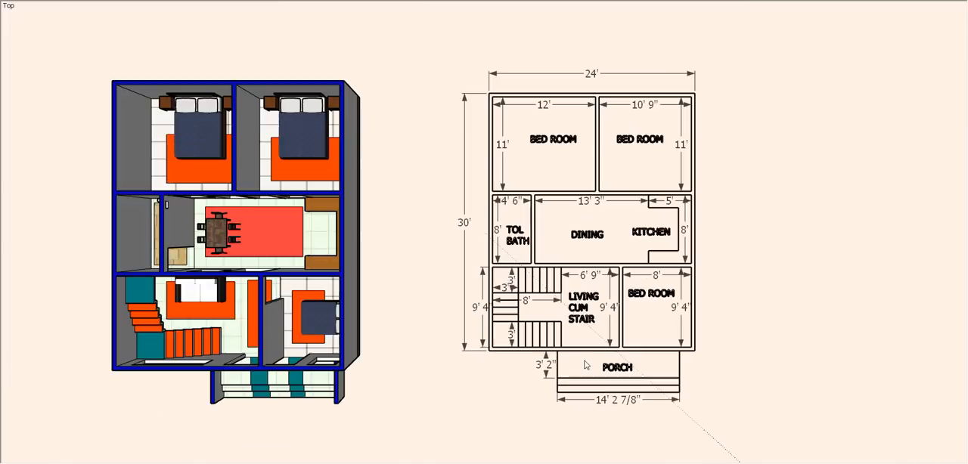
{"action": "scroll", "coordinate": [202, 330], "scroll_direction": "up", "scroll_amount": 3}
{"action": "scroll", "coordinate": [529, 354], "scroll_direction": "down", "scroll_amount": 3}
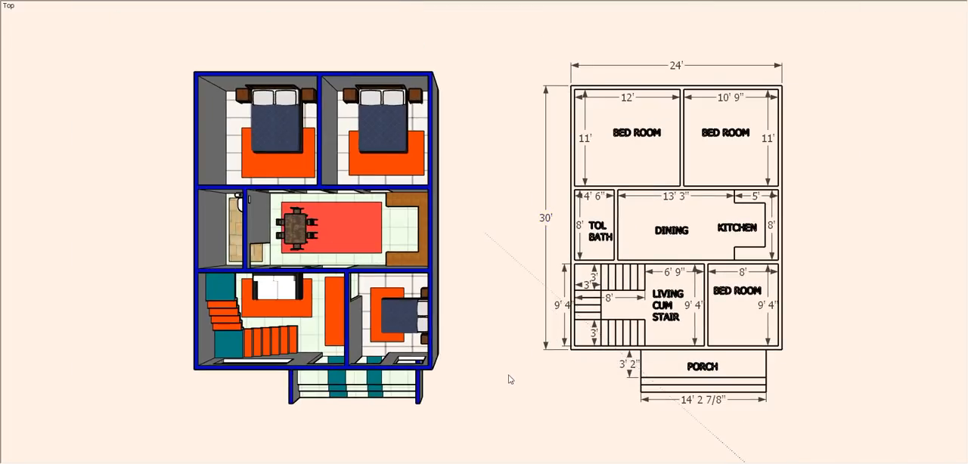
{"action": "scroll", "coordinate": [384, 403], "scroll_direction": "up", "scroll_amount": 4}
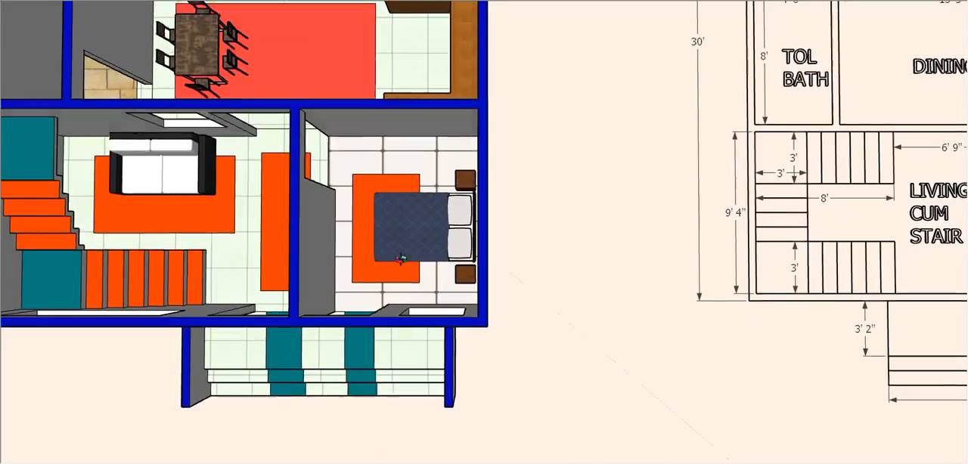
{"action": "middle_click_drag", "start_coordinate": [384, 403], "coordinate": [345, 283]}
{"action": "scroll", "coordinate": [277, 431], "scroll_direction": "up", "scroll_amount": 5}
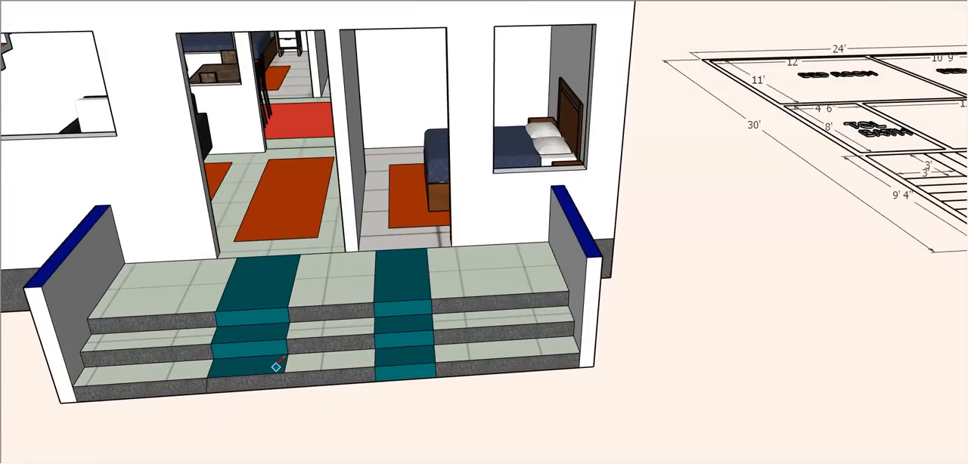
{"action": "scroll", "coordinate": [274, 364], "scroll_direction": "down", "scroll_amount": 6}
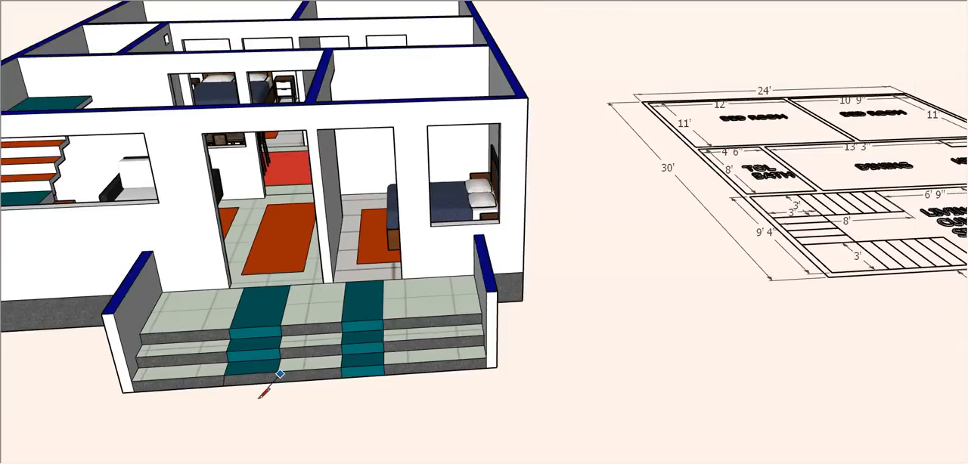
{"action": "mouse_move", "coordinate": [679, 297]}
{"action": "middle_mouse_down"}
{"action": "mouse_move", "coordinate": [547, 391]}
{"action": "mouse_move", "coordinate": [499, 333]}
{"action": "middle_mouse_up"}
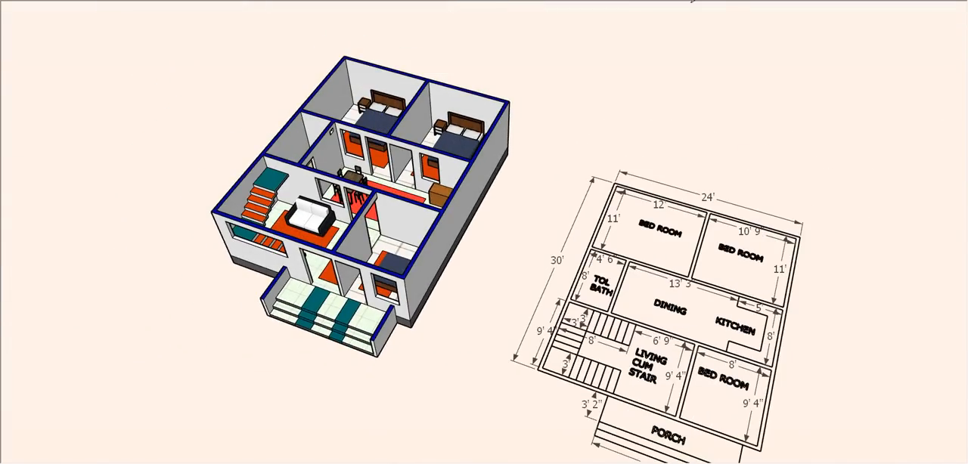
- In top view, draw small column rectangles at both corners of the plan's rear wall and at the partition between the two rear bedrooms
{"action": "key", "text": "2"}
{"action": "scroll", "coordinate": [735, 281], "scroll_direction": "up", "scroll_amount": 2}
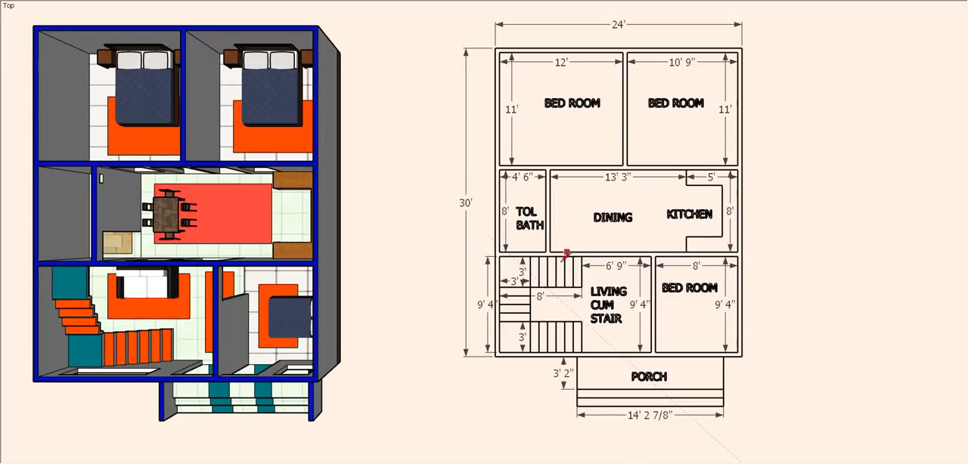
{"action": "scroll", "coordinate": [396, 108], "scroll_direction": "up", "scroll_amount": 1}
{"action": "scroll", "coordinate": [529, 53], "scroll_direction": "up", "scroll_amount": 3}
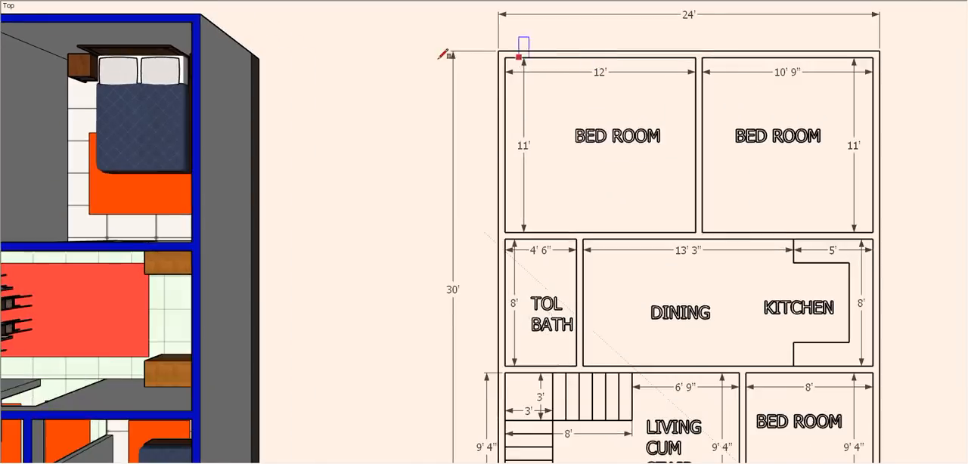
{"action": "left_click", "coordinate": [536, 71]}
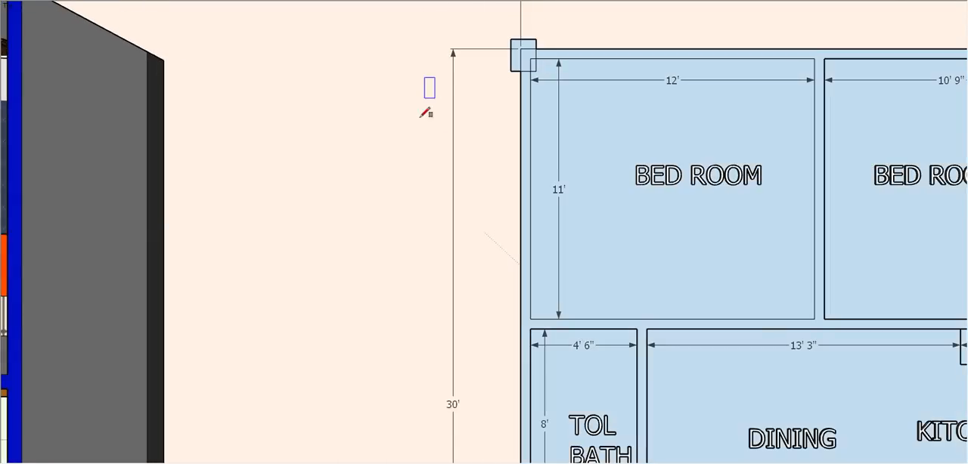
{"action": "scroll", "coordinate": [422, 115], "scroll_direction": "down", "scroll_amount": 1}
{"action": "scroll", "coordinate": [765, 73], "scroll_direction": "up", "scroll_amount": 1}
{"action": "left_click", "coordinate": [744, 74]}
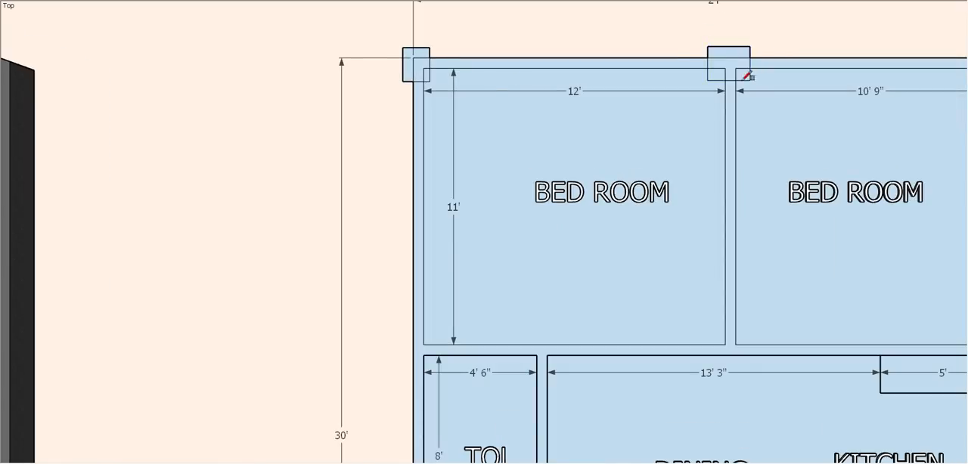
{"action": "scroll", "coordinate": [738, 71], "scroll_direction": "down", "scroll_amount": 1}
{"action": "scroll", "coordinate": [843, 53], "scroll_direction": "up", "scroll_amount": 1}
{"action": "left_click", "coordinate": [842, 64]}
{"action": "left_click", "coordinate": [870, 86]}
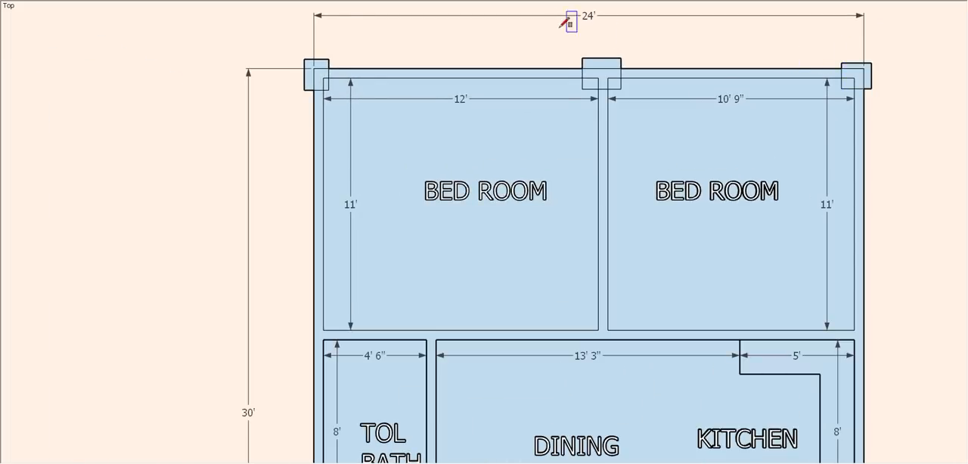
- Draw three column rectangles along the wall between the rear bedrooms and the dining area, at both ends and the bedroom partition
{"action": "scroll", "coordinate": [404, 296], "scroll_direction": "up", "scroll_amount": 3}
{"action": "left_click", "coordinate": [313, 246]}
{"action": "left_click", "coordinate": [356, 288]}
{"action": "scroll", "coordinate": [261, 219], "scroll_direction": "down", "scroll_amount": 1}
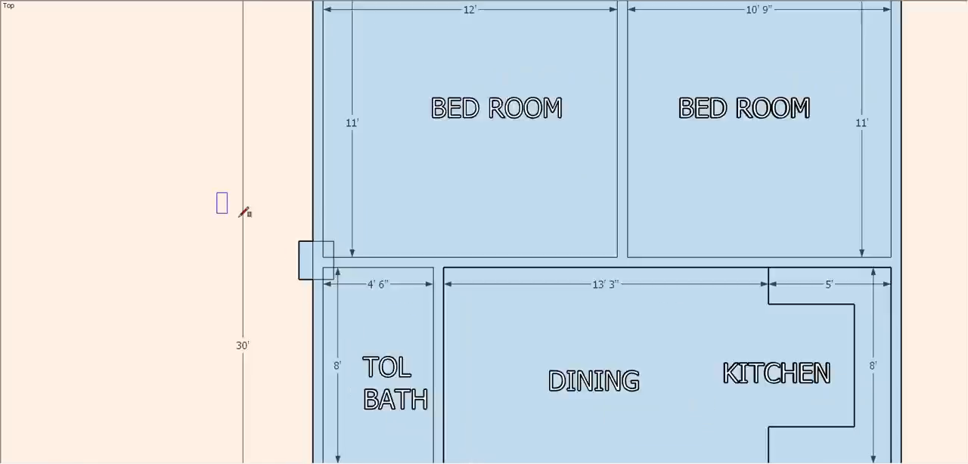
{"action": "scroll", "coordinate": [643, 318], "scroll_direction": "up", "scroll_amount": 2}
{"action": "left_click", "coordinate": [544, 265]}
{"action": "left_click", "coordinate": [614, 254]}
{"action": "scroll", "coordinate": [840, 250], "scroll_direction": "down", "scroll_amount": 1}
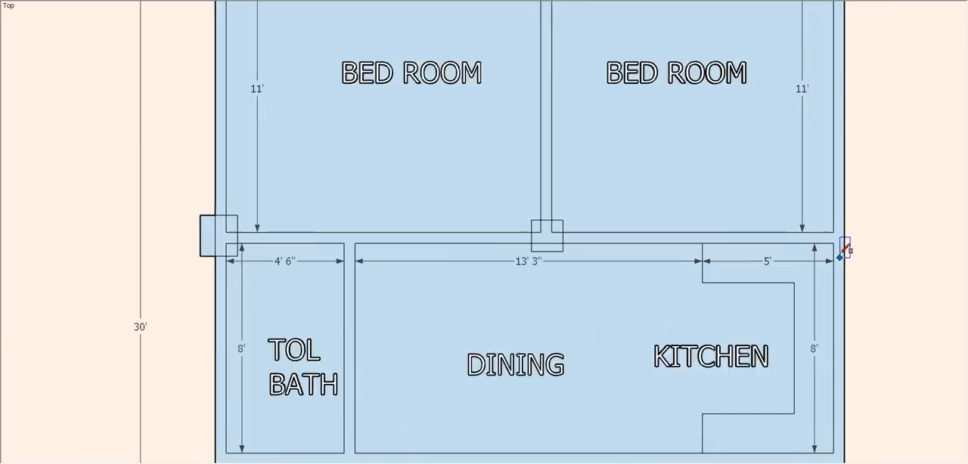
{"action": "scroll", "coordinate": [821, 219], "scroll_direction": "up", "scroll_amount": 1}
{"action": "left_click", "coordinate": [817, 216]}
{"action": "left_click", "coordinate": [863, 256]}
{"action": "scroll", "coordinate": [502, 156], "scroll_direction": "down", "scroll_amount": 2}
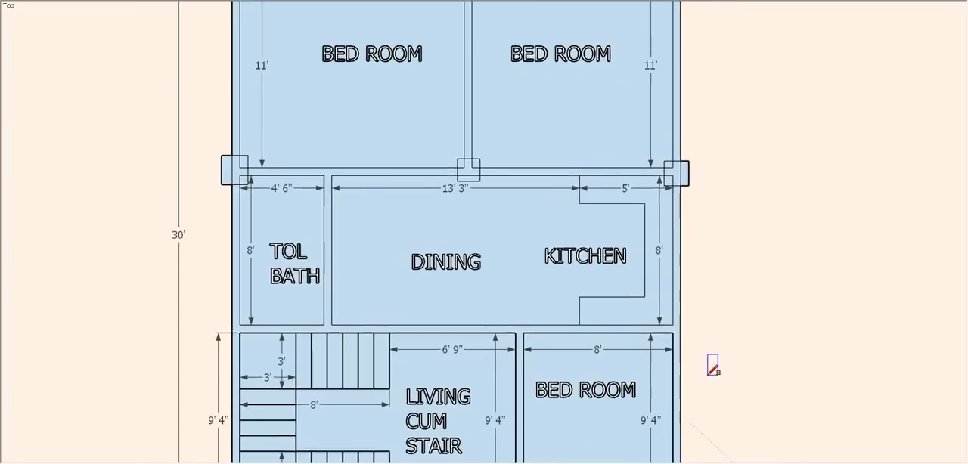
- Draw three column rectangles along the wall between the dining area and the front rooms, at both ends and the living-bedroom partition
{"action": "scroll", "coordinate": [681, 325], "scroll_direction": "up", "scroll_amount": 1}
{"action": "left_click", "coordinate": [669, 287]}
{"action": "left_click", "coordinate": [686, 332]}
{"action": "left_click", "coordinate": [488, 307]}
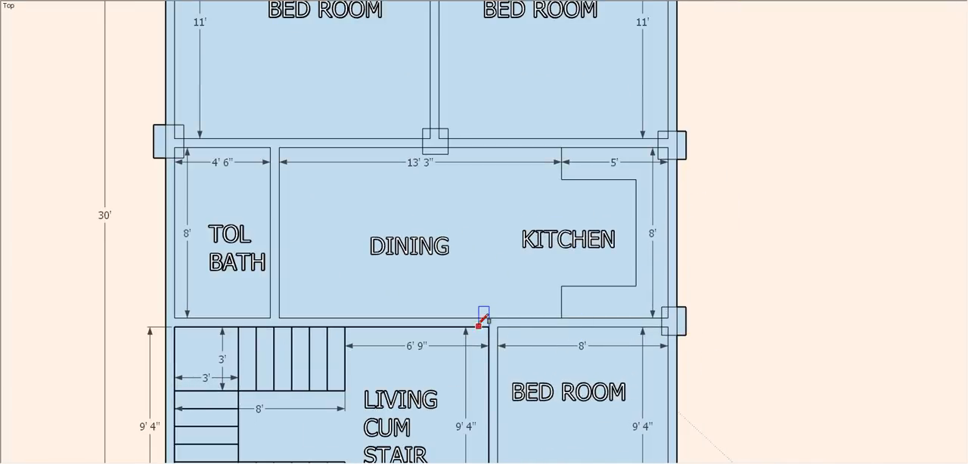
{"action": "left_click", "coordinate": [504, 342]}
{"action": "left_click", "coordinate": [176, 292]}
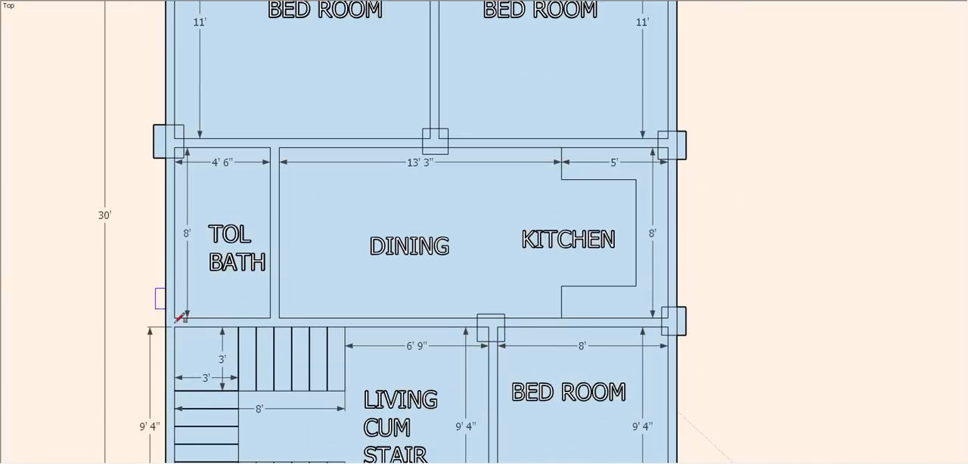
{"action": "left_click", "coordinate": [181, 335]}
- Draw three column rectangles along the front wall, at both outer corners and at the partition between living area and bedroom
{"action": "scroll", "coordinate": [287, 142], "scroll_direction": "down", "scroll_amount": 2}
{"action": "scroll", "coordinate": [216, 435], "scroll_direction": "up", "scroll_amount": 3}
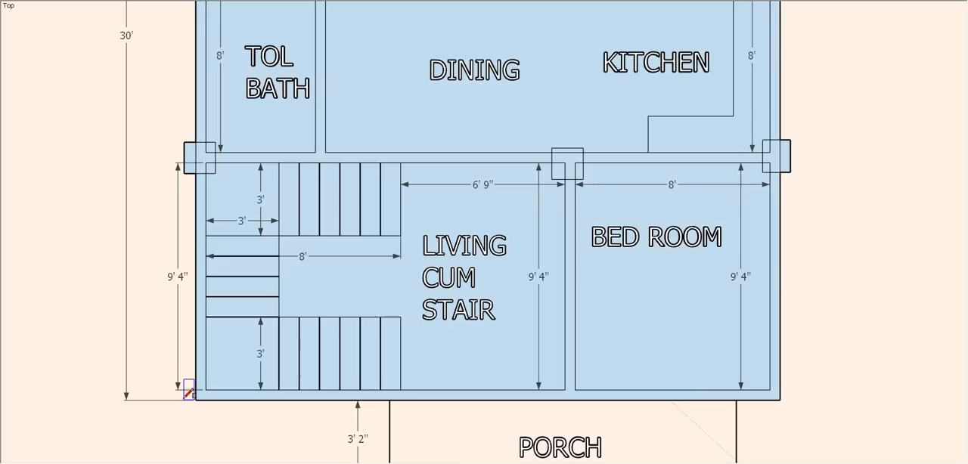
{"action": "left_click", "coordinate": [217, 406]}
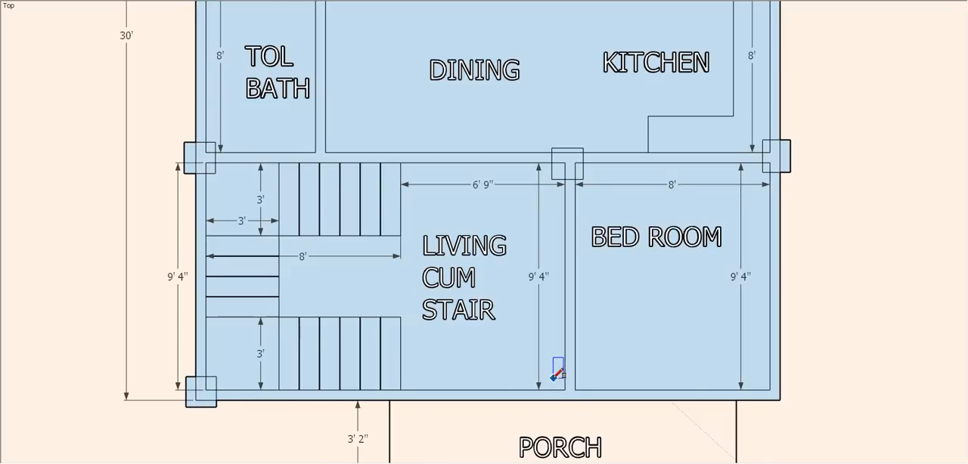
{"action": "left_click", "coordinate": [586, 405]}
{"action": "left_click", "coordinate": [772, 361]}
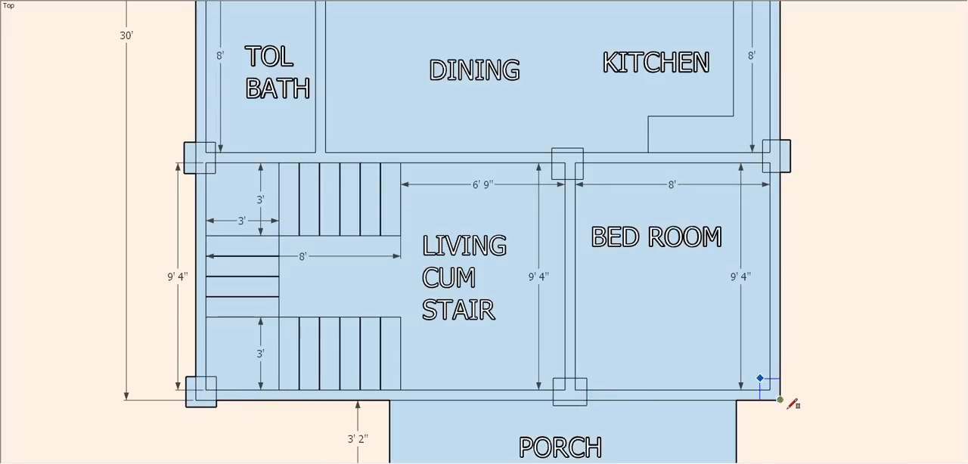
{"action": "scroll", "coordinate": [488, 277], "scroll_direction": "down", "scroll_amount": 4}
- Draw two column rectangles in line with the stair ends, one on the dining-side wall and one on the front wall
{"action": "scroll", "coordinate": [426, 195], "scroll_direction": "up", "scroll_amount": 1}
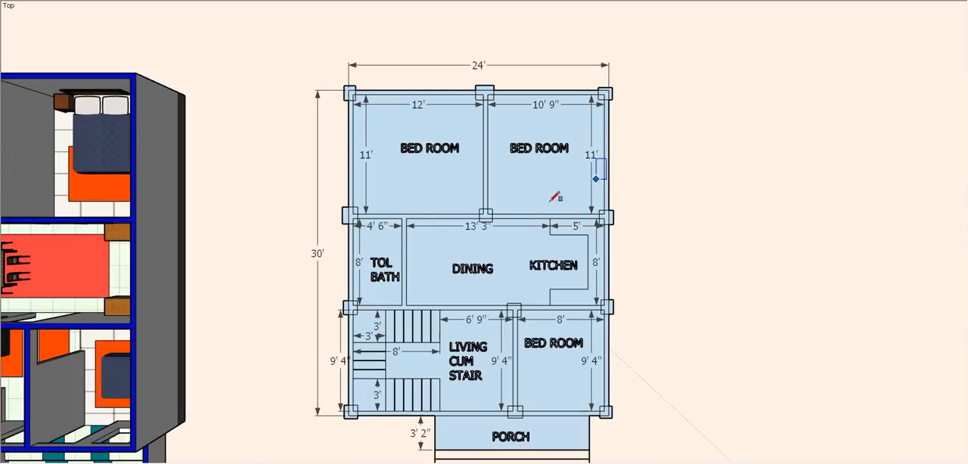
{"action": "scroll", "coordinate": [422, 234], "scroll_direction": "down", "scroll_amount": 2}
{"action": "scroll", "coordinate": [460, 227], "scroll_direction": "up", "scroll_amount": 2}
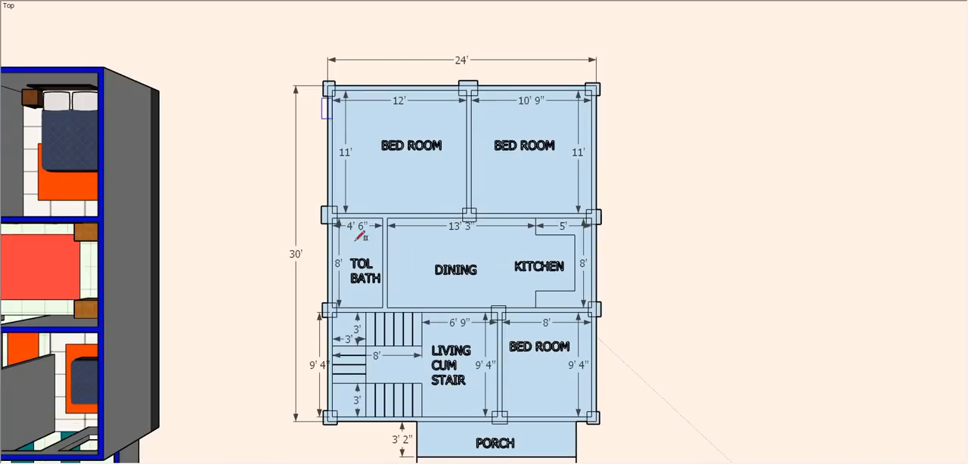
{"action": "scroll", "coordinate": [611, 433], "scroll_direction": "down", "scroll_amount": 1}
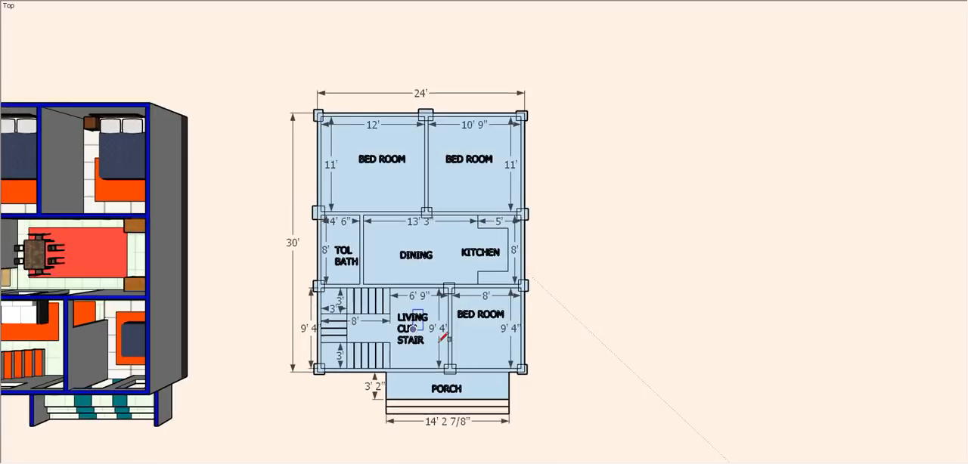
{"action": "scroll", "coordinate": [715, 372], "scroll_direction": "up", "scroll_amount": 2}
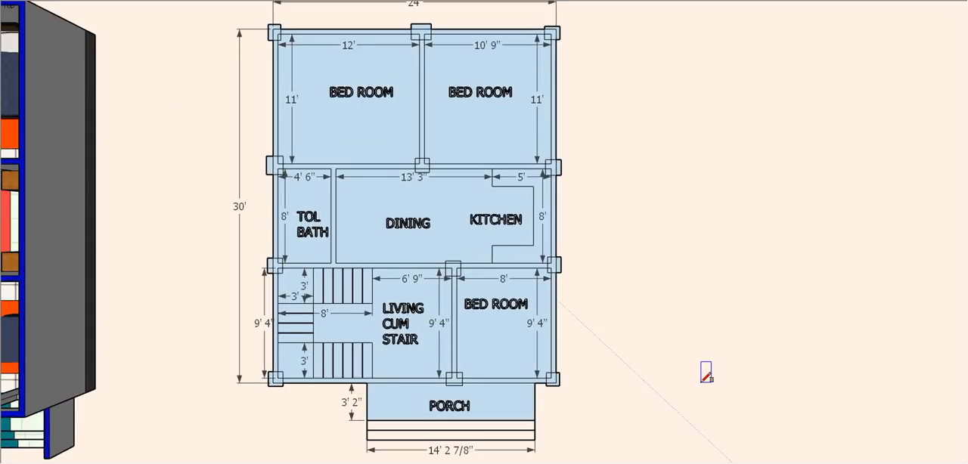
{"action": "scroll", "coordinate": [348, 318], "scroll_direction": "up", "scroll_amount": 4}
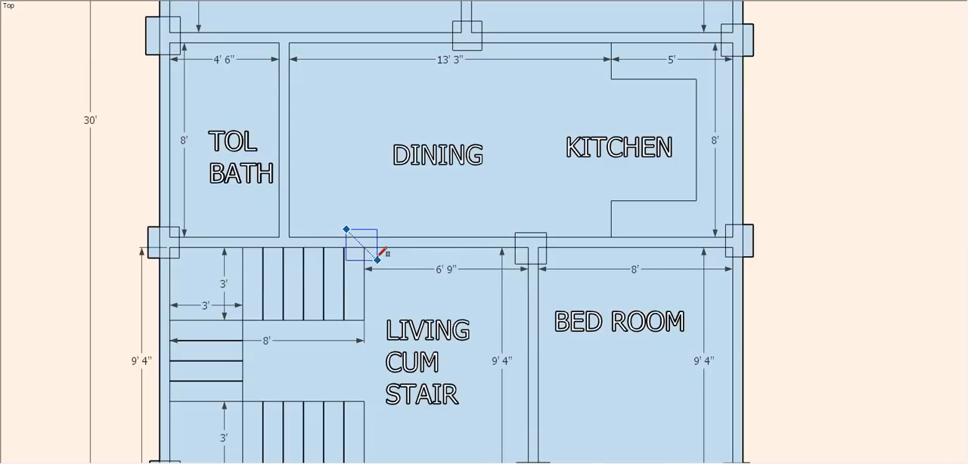
{"action": "scroll", "coordinate": [359, 156], "scroll_direction": "down", "scroll_amount": 1}
{"action": "scroll", "coordinate": [367, 421], "scroll_direction": "up", "scroll_amount": 2}
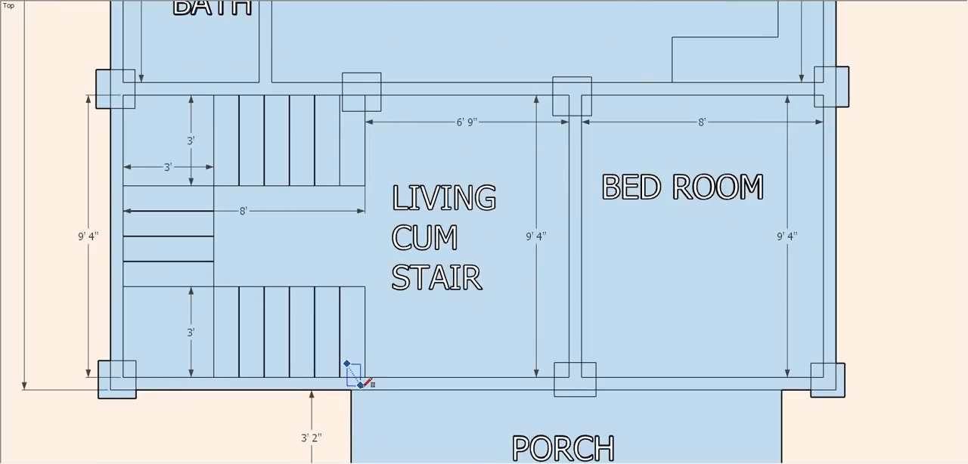
{"action": "scroll", "coordinate": [375, 396], "scroll_direction": "down", "scroll_amount": 5}
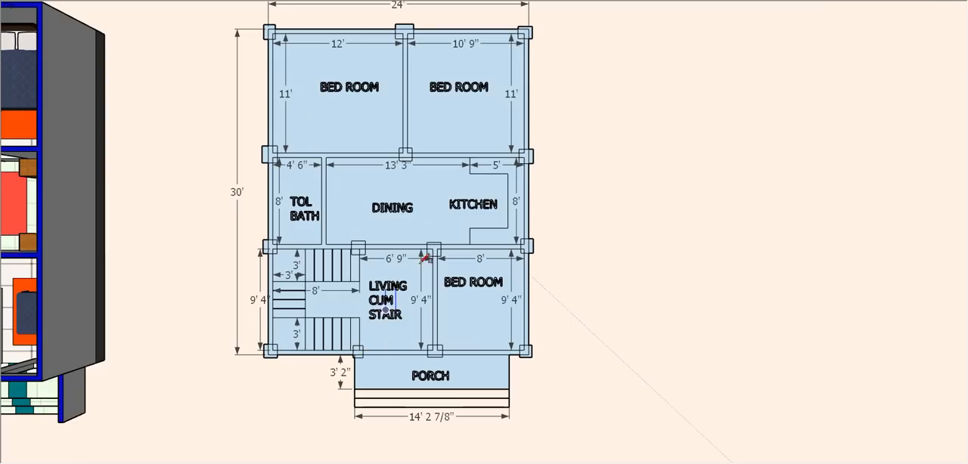
{"action": "scroll", "coordinate": [450, 246], "scroll_direction": "down", "scroll_amount": 2}
{"action": "scroll", "coordinate": [274, 173], "scroll_direction": "up", "scroll_amount": 3}
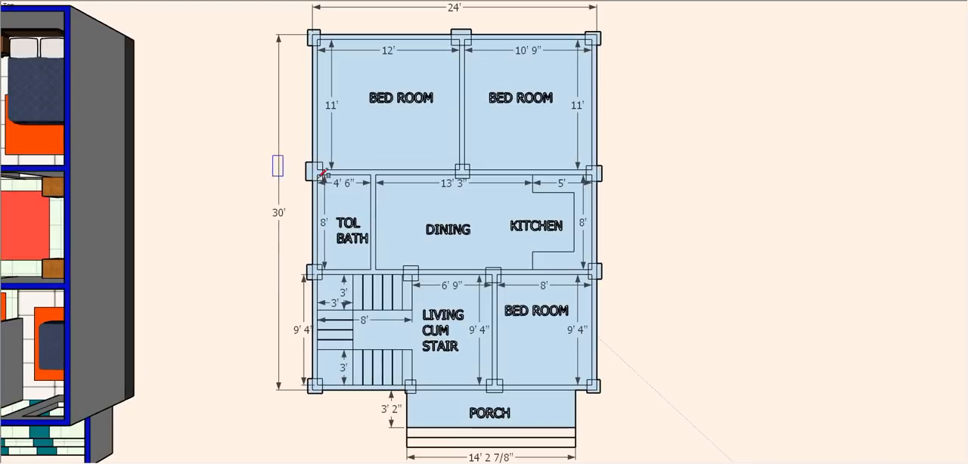
{"action": "scroll", "coordinate": [586, 263], "scroll_direction": "down", "scroll_amount": 2}
{"action": "scroll", "coordinate": [560, 265], "scroll_direction": "up", "scroll_amount": 1}
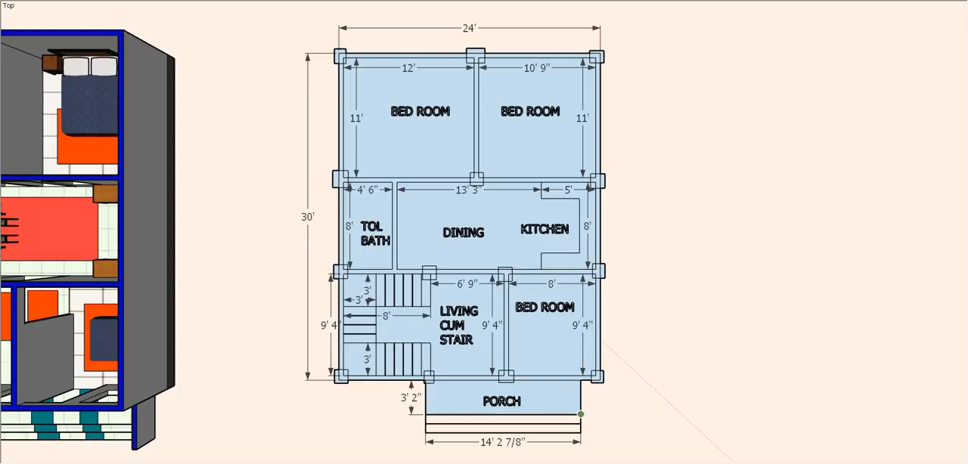